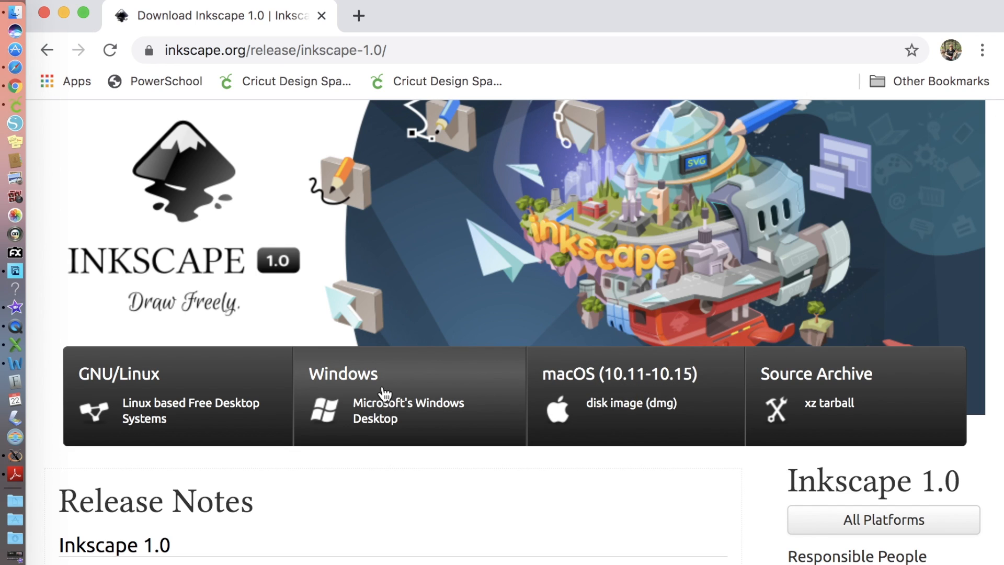
Step: Download the macOS disk image of Inkscape 1.0 and open Inkscape-1.0.0 (1).dmg from the Downloads folder
click(635, 399)
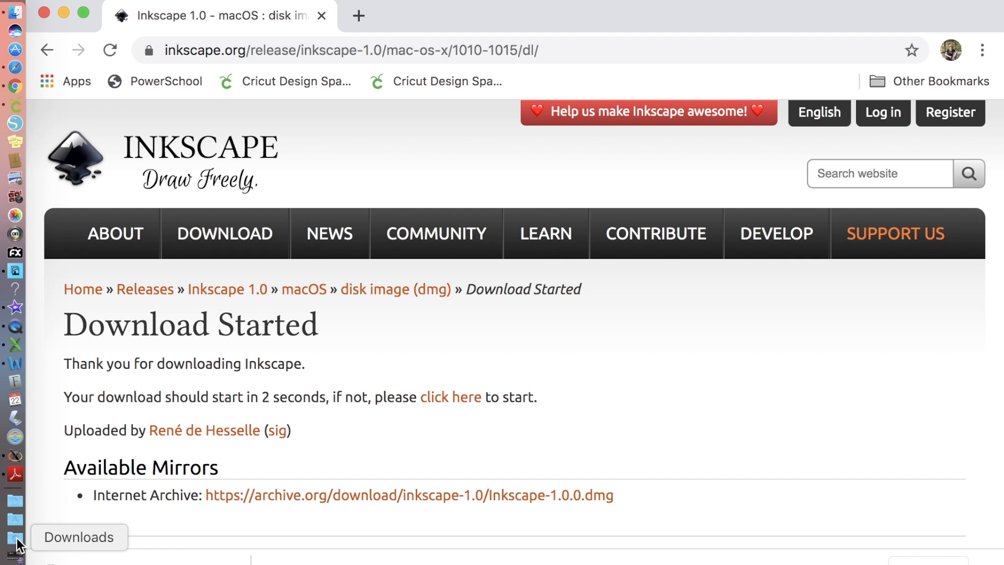
click(17, 537)
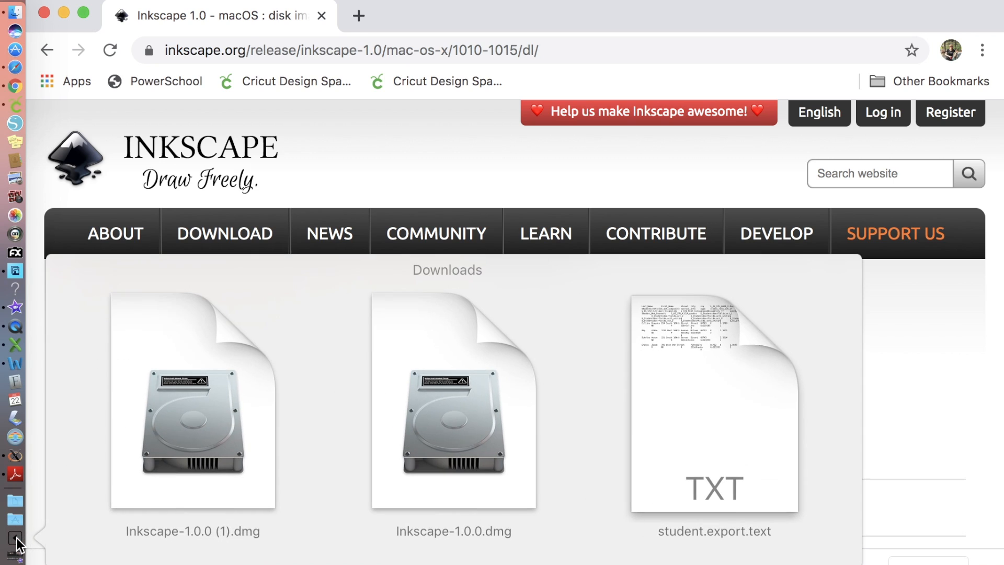
click(204, 420)
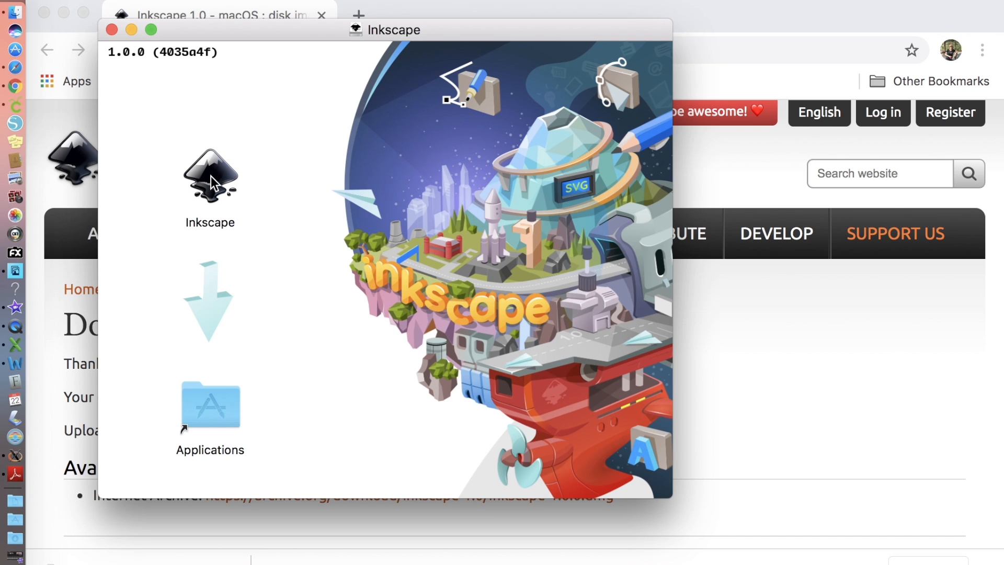
Step: Copy Inkscape into the Applications folder, replacing the existing version, and close the installer and browser windows
drag(211, 176, 208, 406)
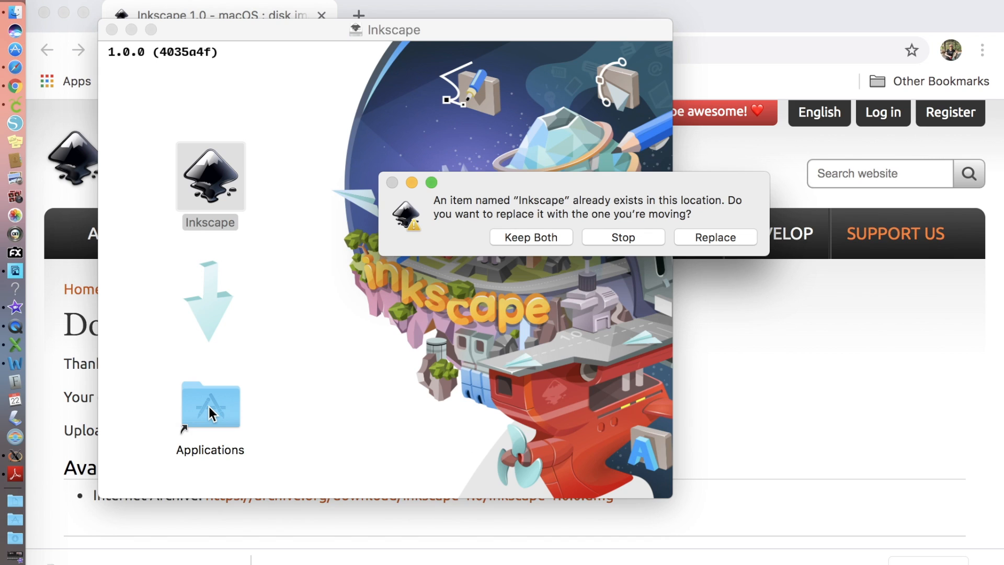
click(714, 237)
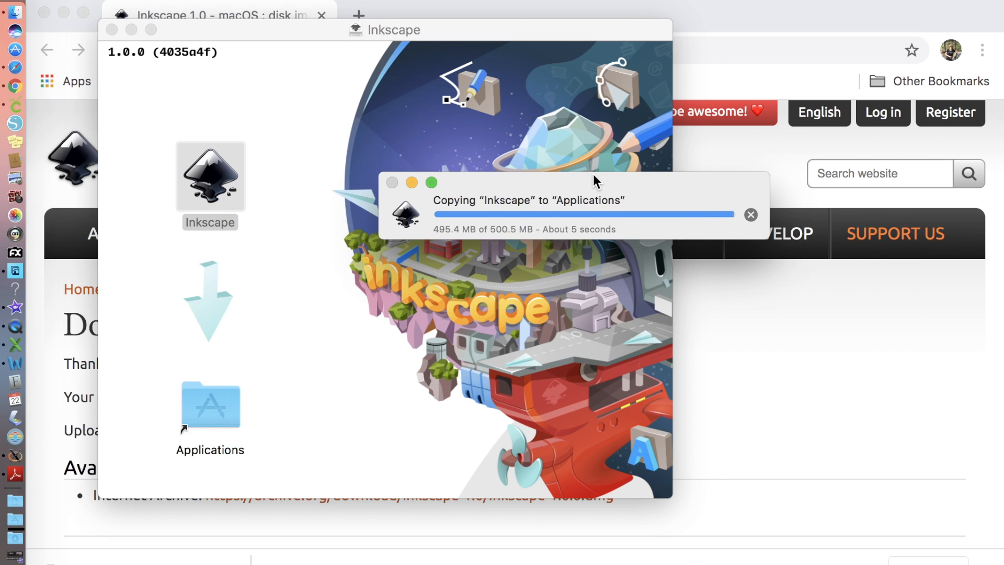
click(112, 29)
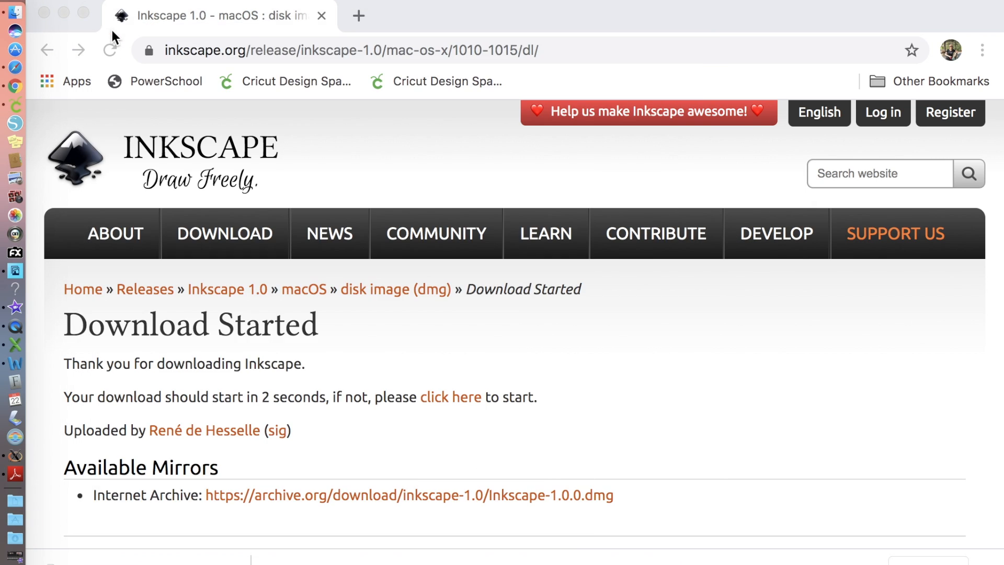
click(45, 12)
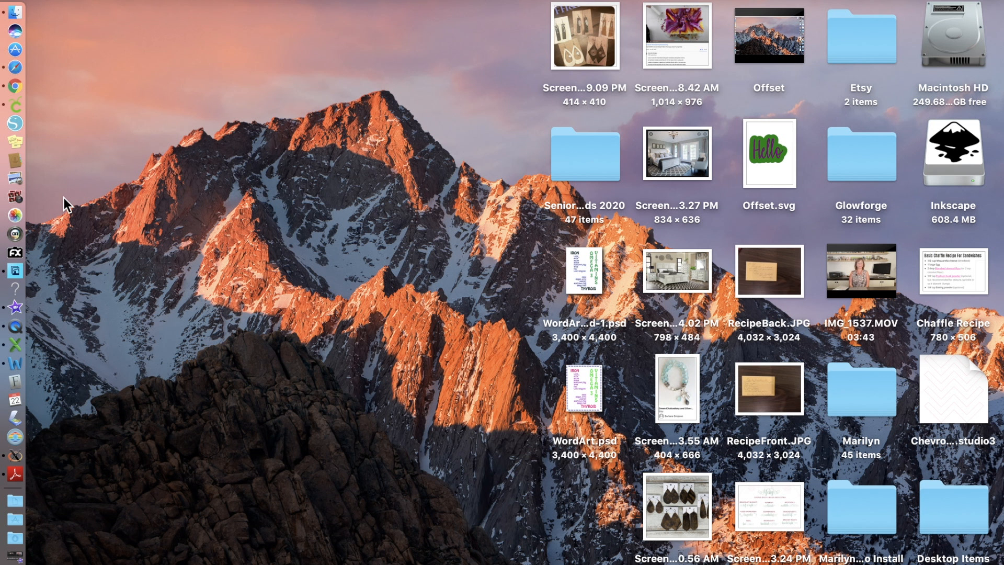
Step: Launch Inkscape from the Applications folder and allow the downloaded application to open
click(16, 519)
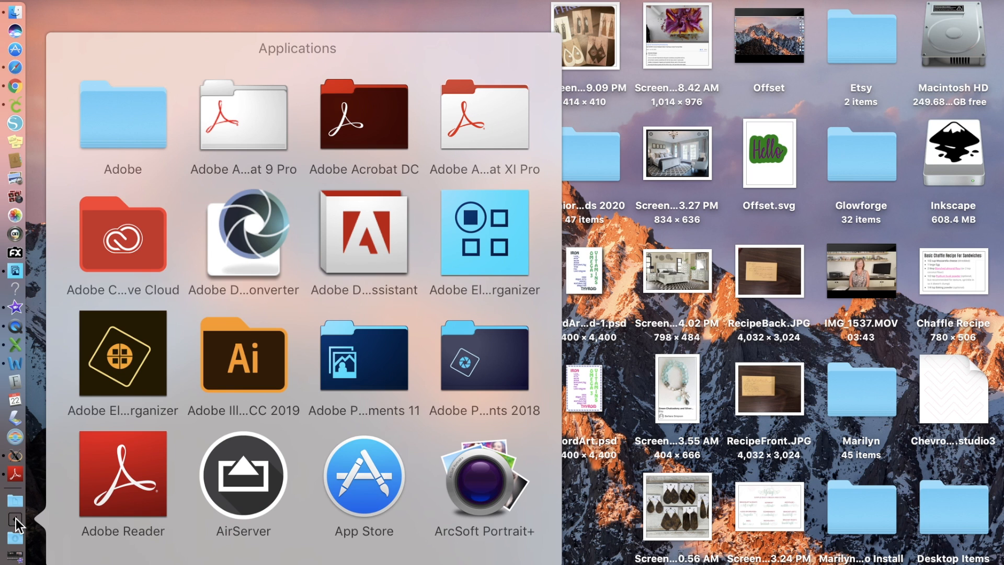
scroll(397, 213, down, 10)
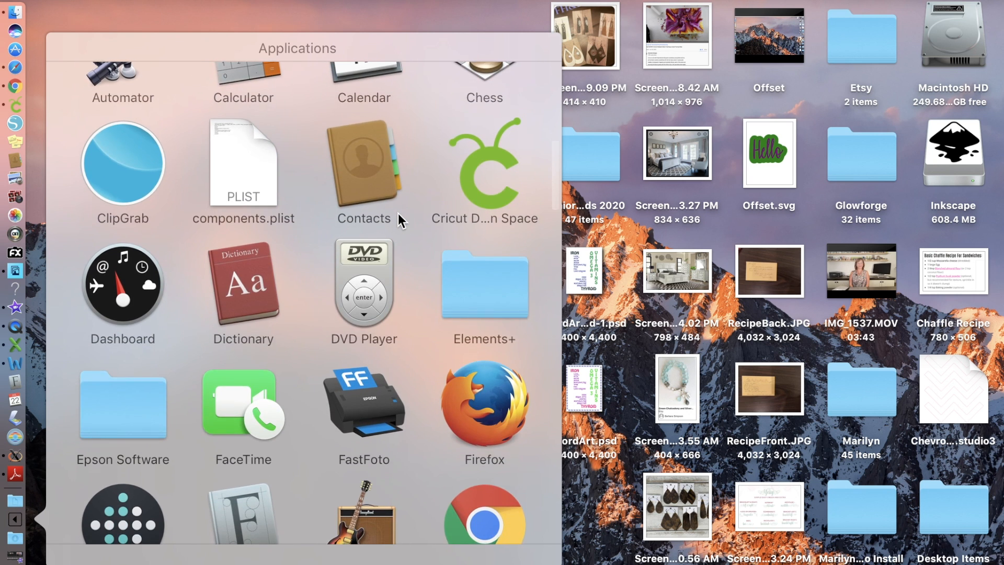
scroll(398, 213, down, 6)
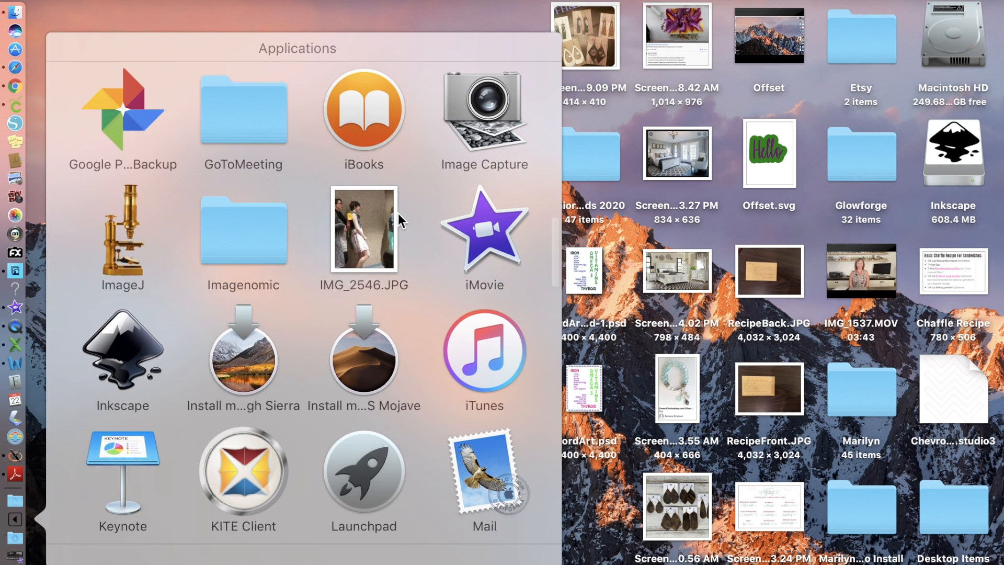
click(133, 344)
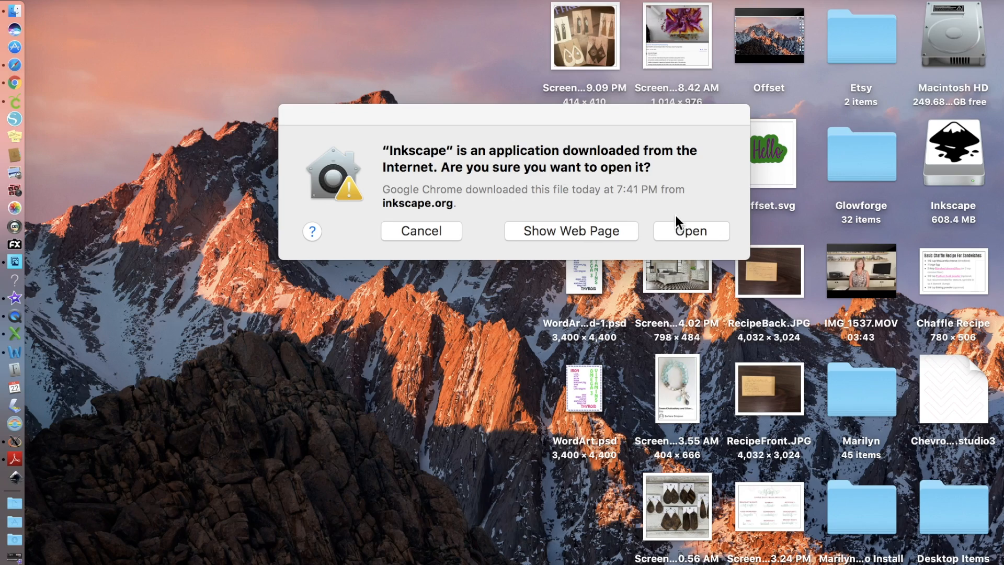
click(686, 230)
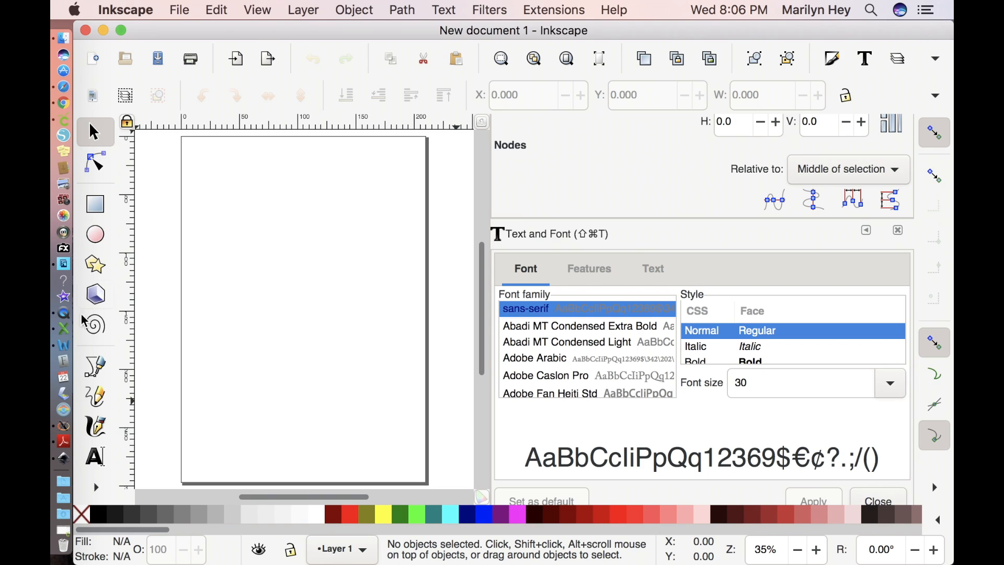
Step: Add the text "Hello" in the upper part of the page with the Text tool
click(96, 457)
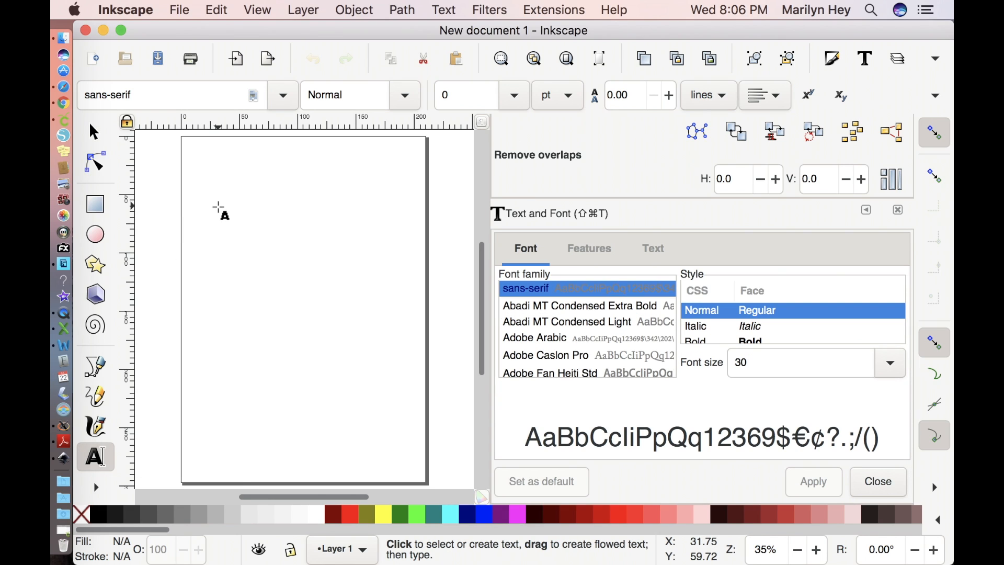
click(219, 207)
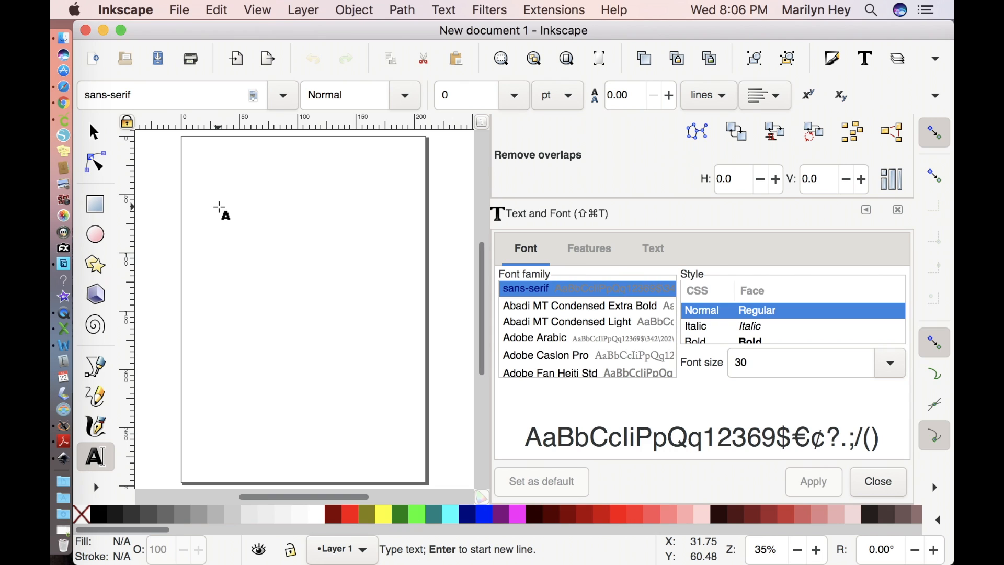
text(Hello)
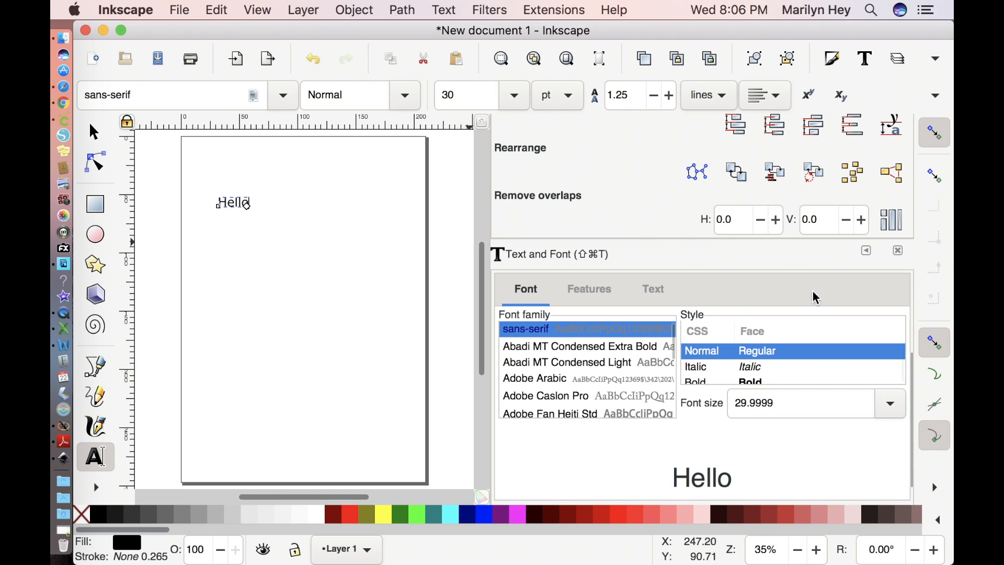
Step: Browse the font families and apply Affectionately Yours to the "Hello" text
click(541, 349)
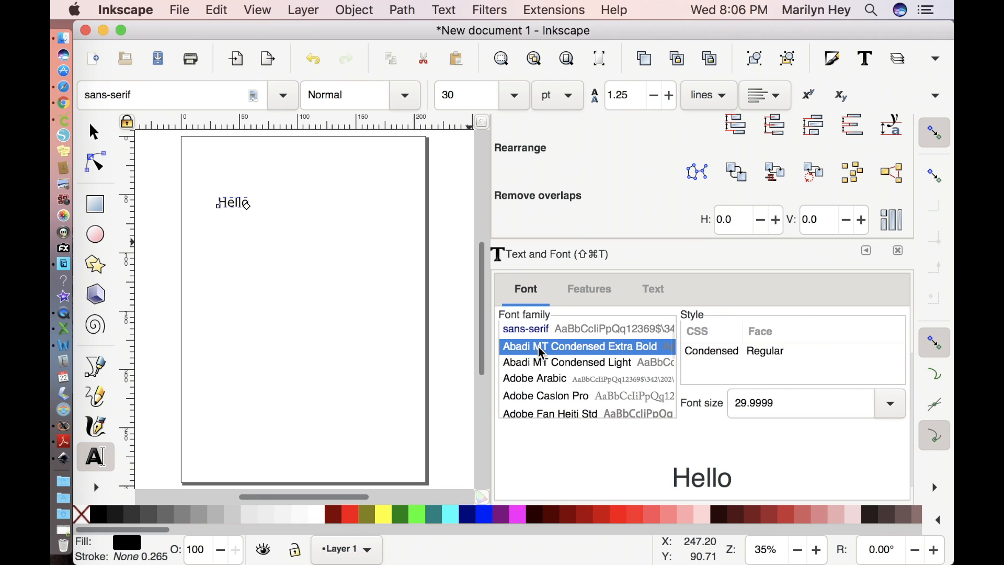
key(Down)
key(Down)
key(Down)
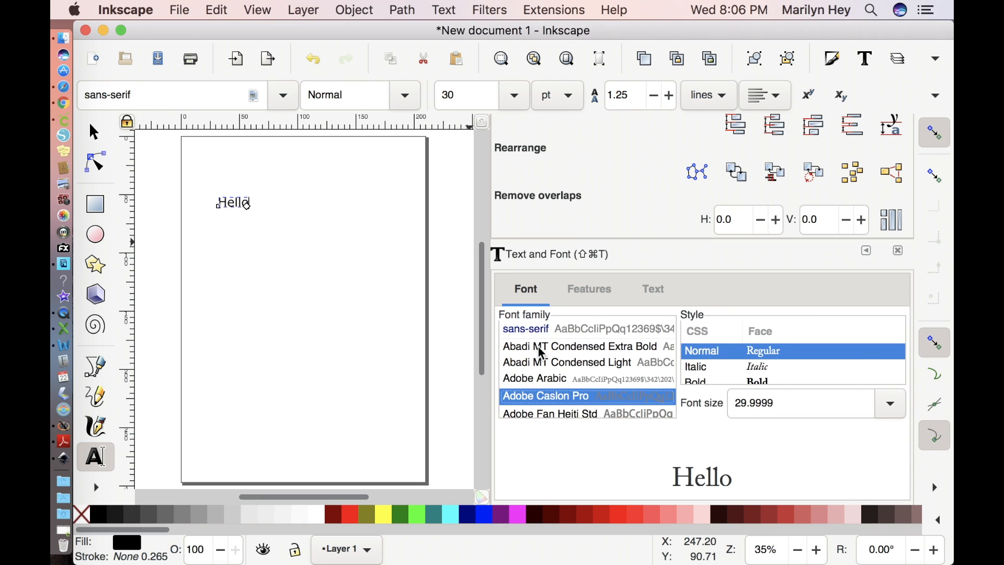
key(Down)
key(Down)
key(Down)
key(Down)
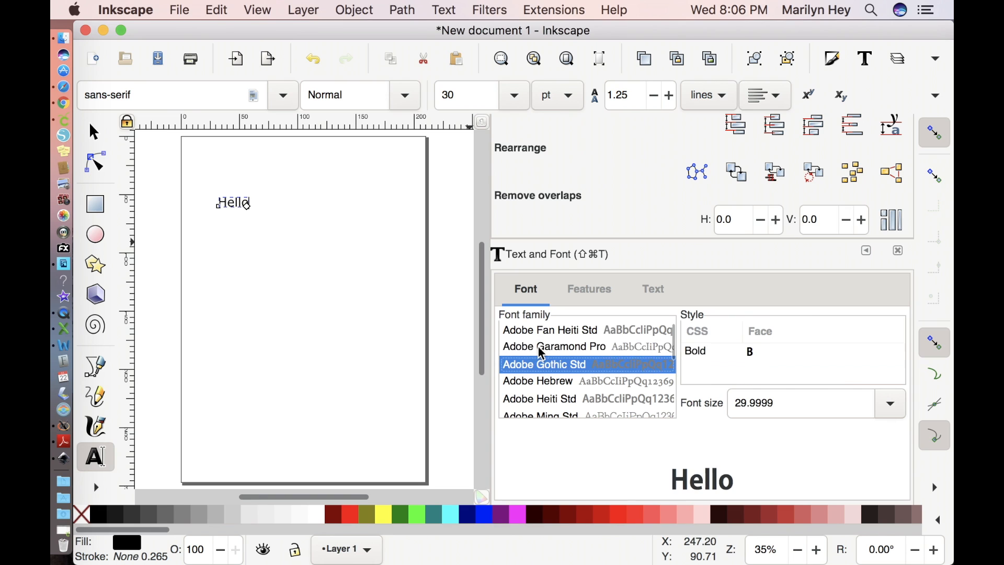
key(Down)
key(Down)
key(Down)
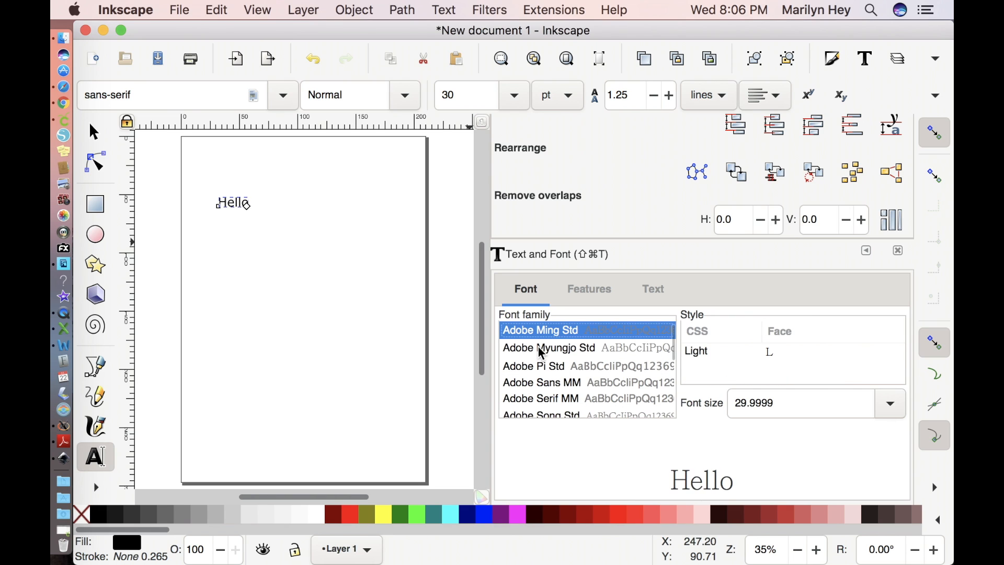
key(Down)
key(Down)
key(Down)
key(Down)
key(Down)
key(Down)
key(Down)
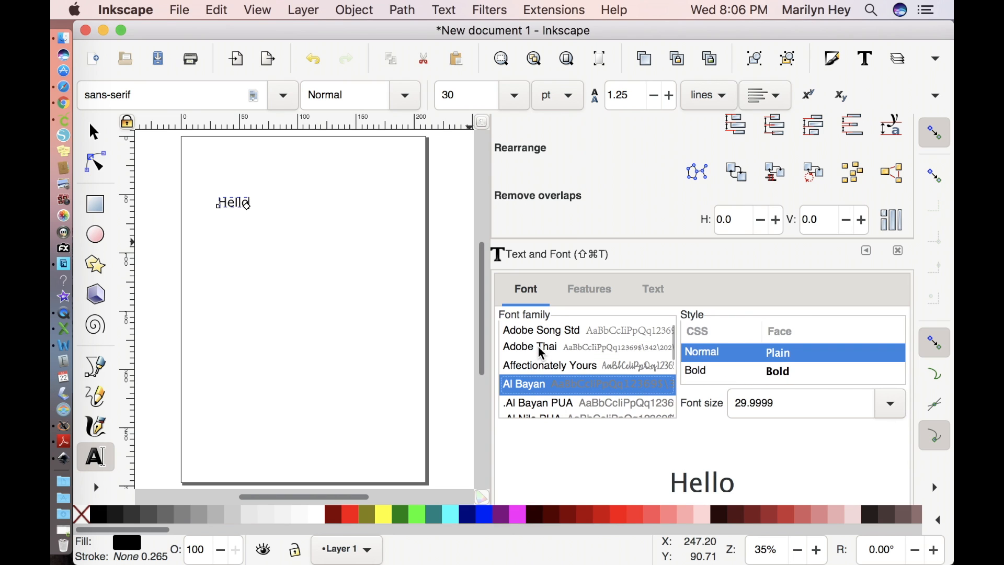
key(Up)
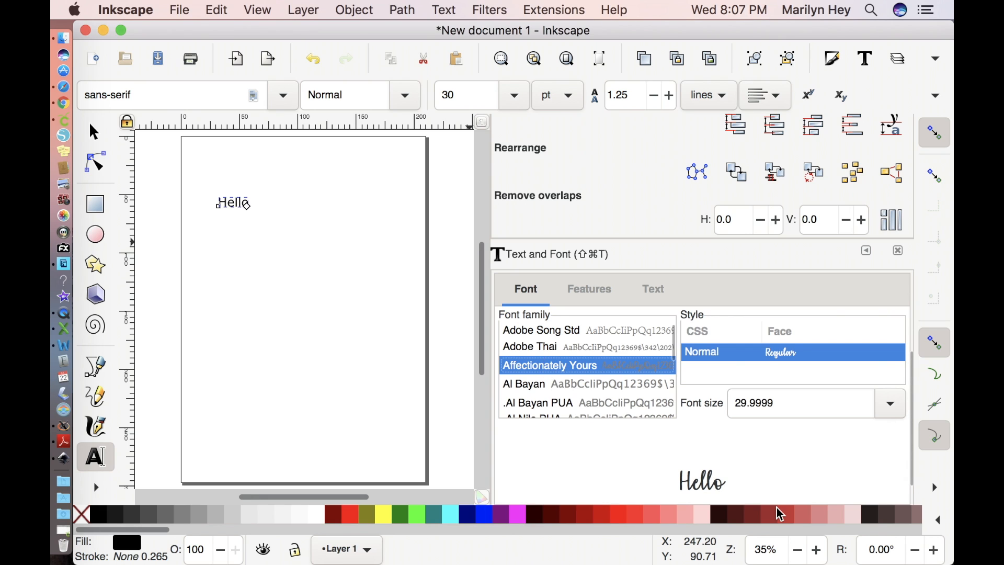
scroll(796, 449, down, 3)
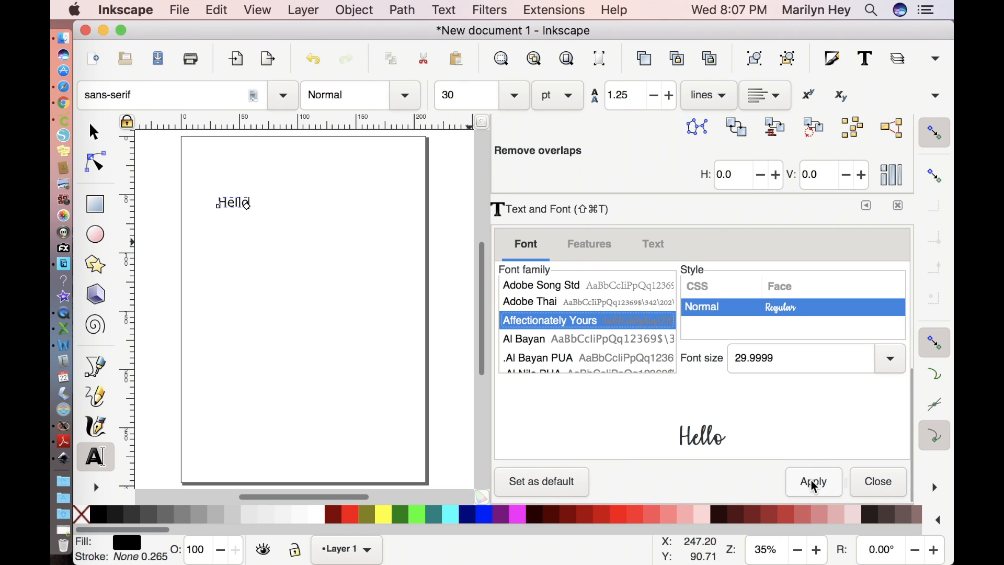
click(814, 485)
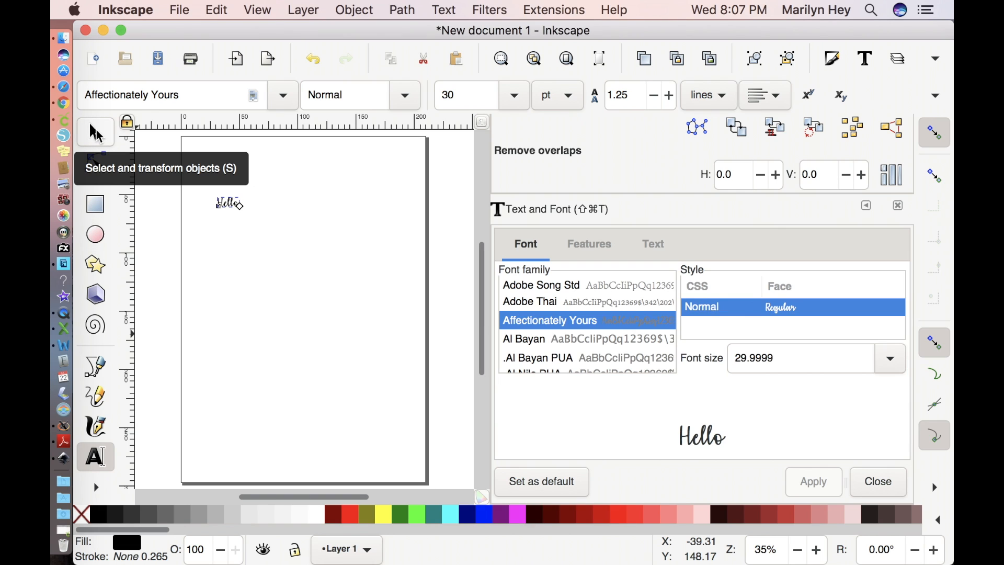
Step: Enlarge the "Hello" text to about 183 mm wide and fill it with purple
click(96, 134)
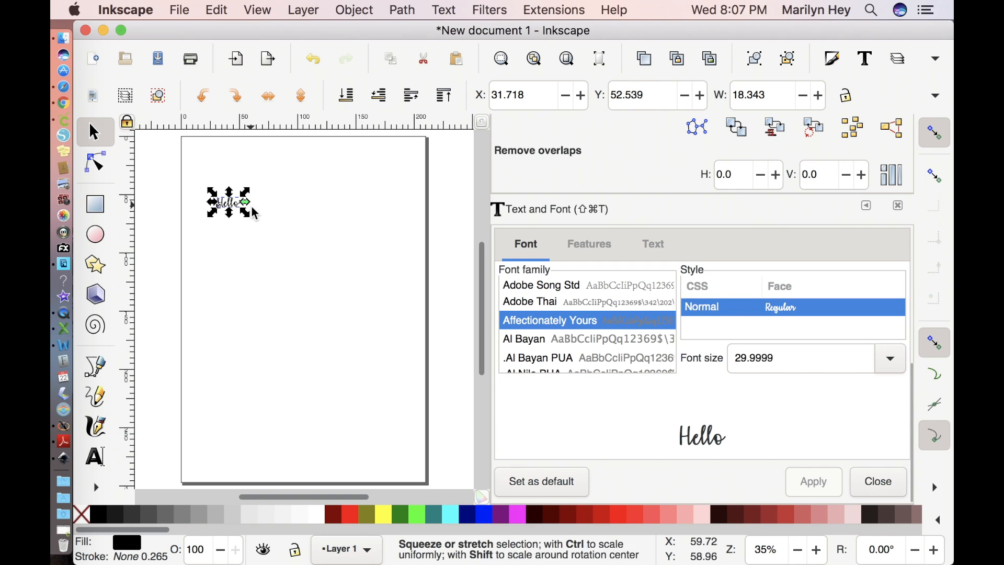
drag(246, 213, 440, 366)
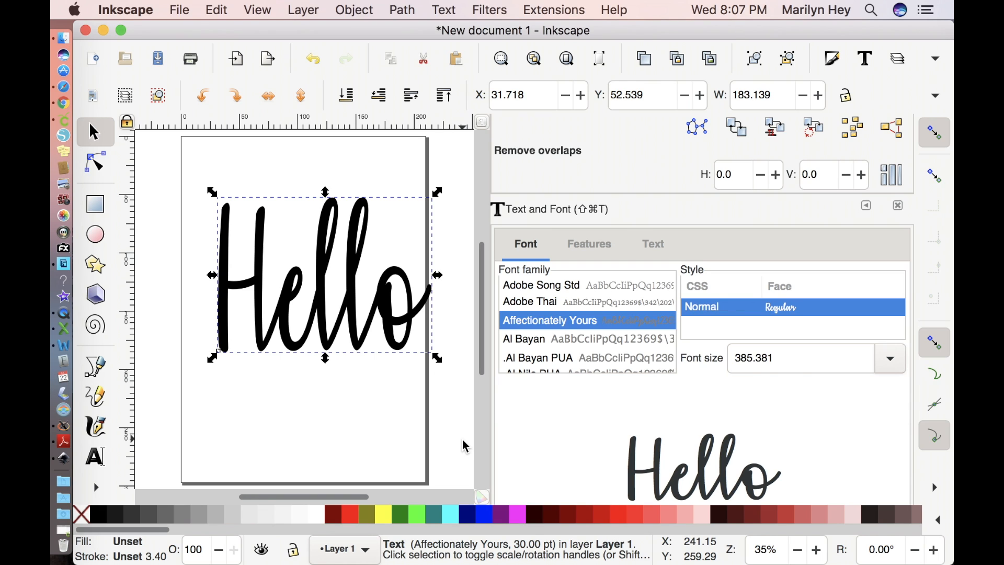
click(506, 519)
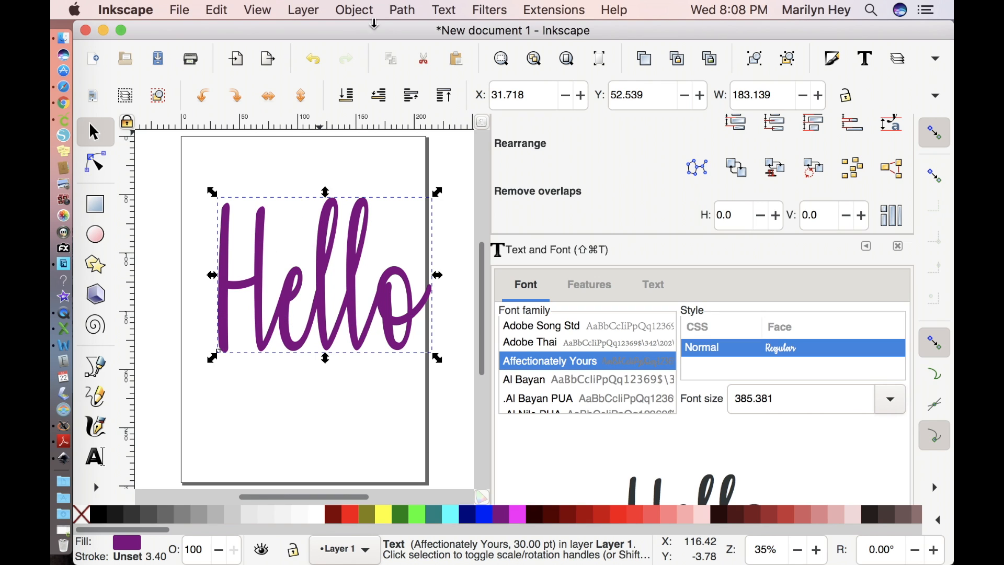
Step: Convert the "Hello" text to paths with Object to Path and ungroup it into separate letters
click(402, 12)
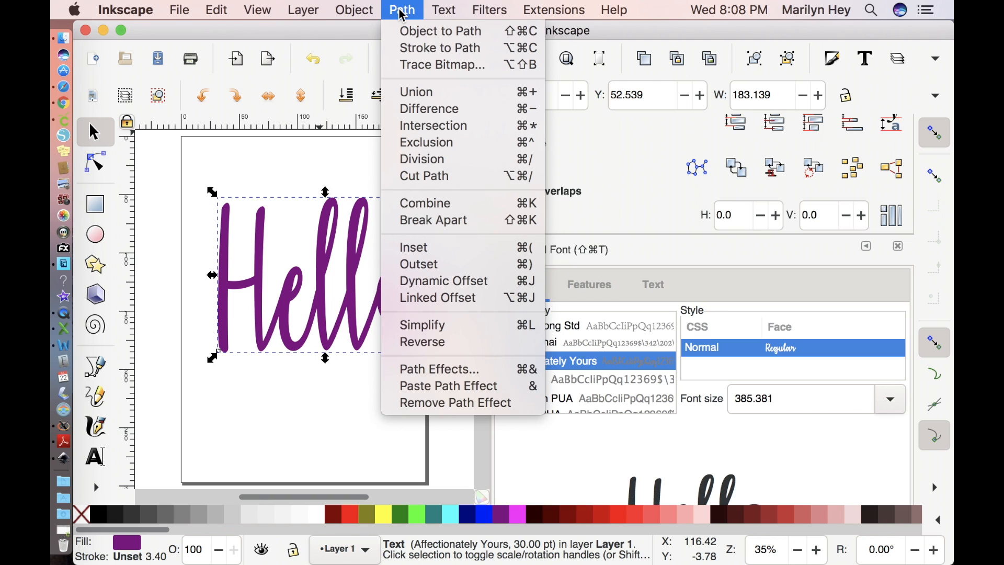
click(408, 39)
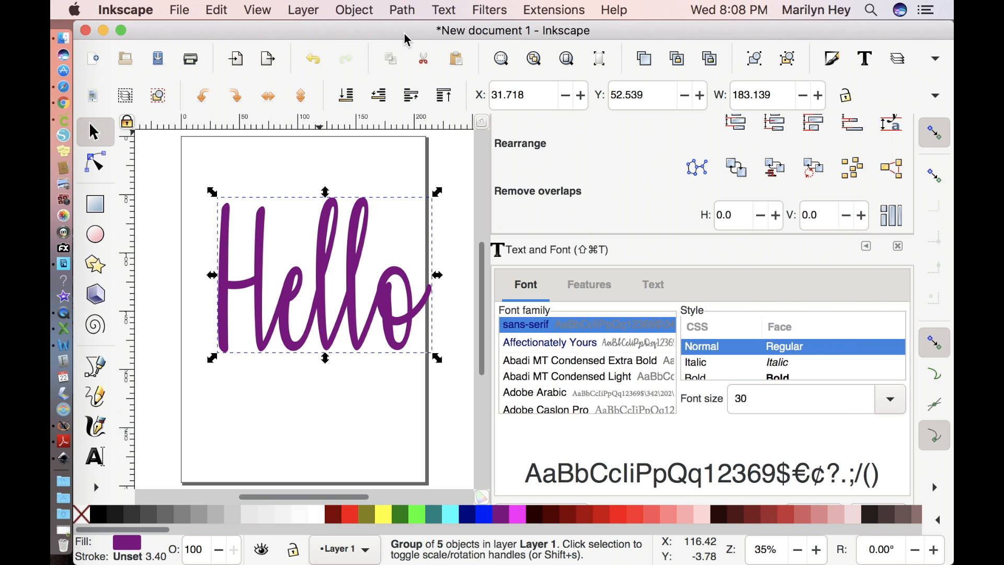
click(355, 12)
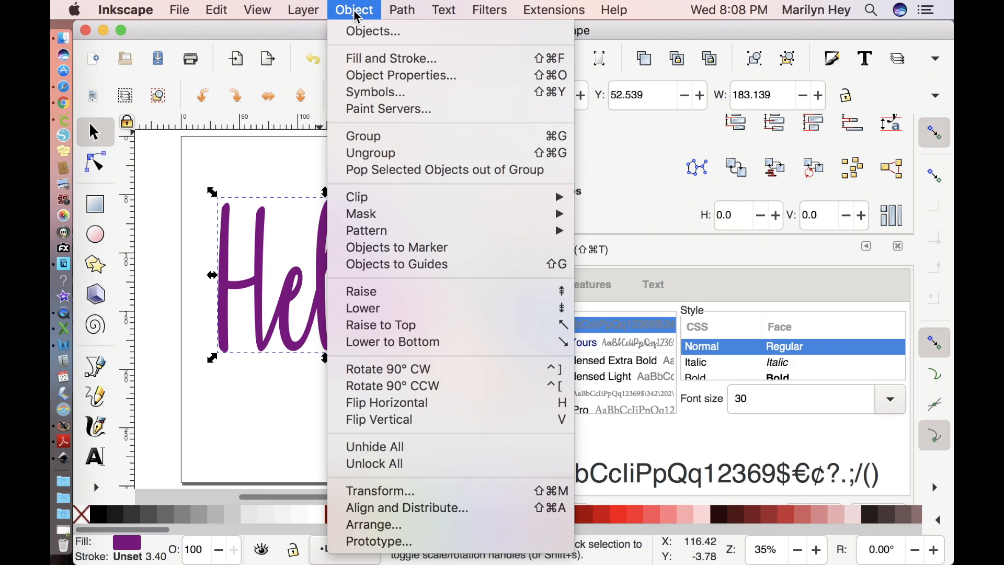
click(349, 153)
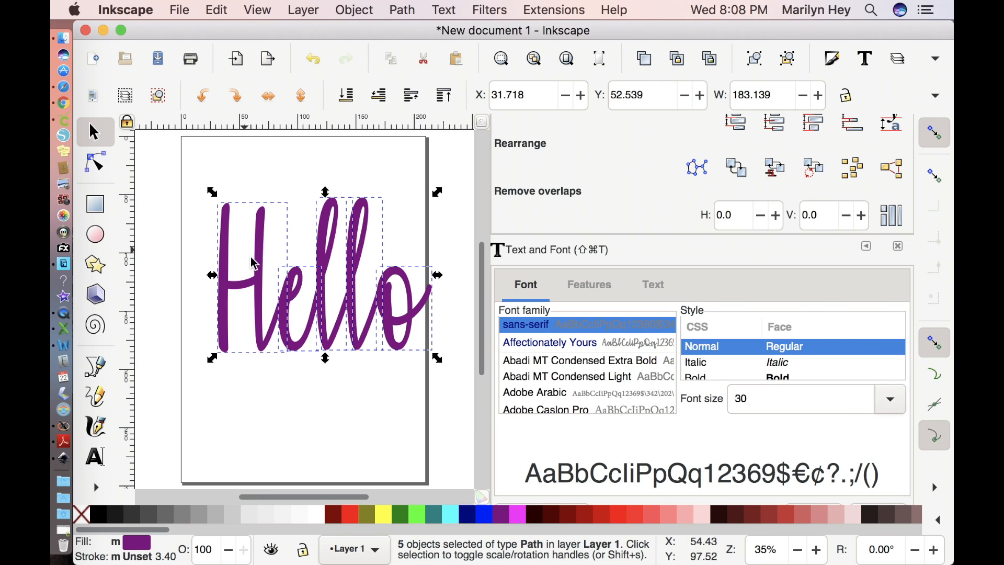
Step: Move the letter H about 4 mm to the right, closer to the e, and deselect it
click(247, 165)
drag(208, 194, 264, 357)
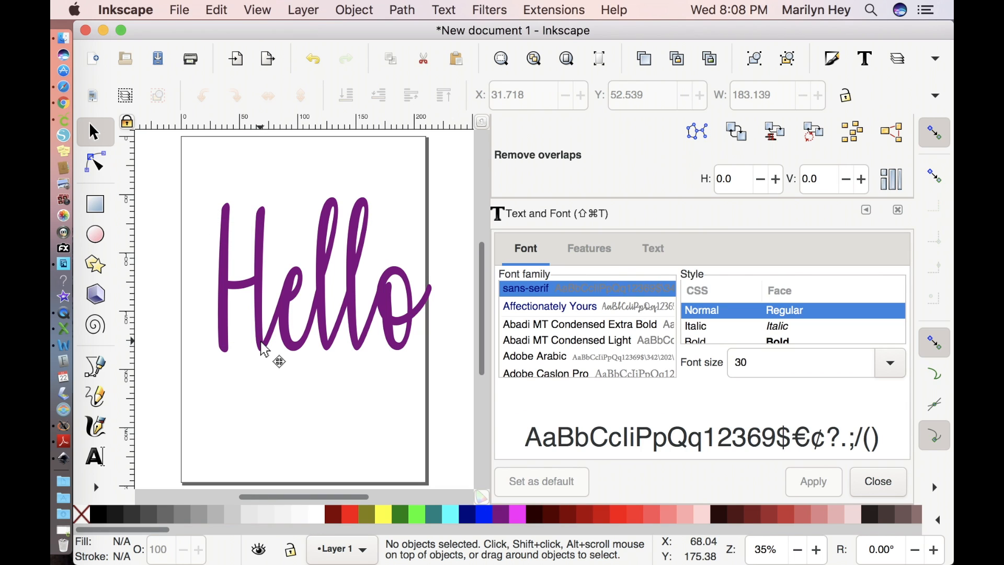
drag(265, 345, 272, 345)
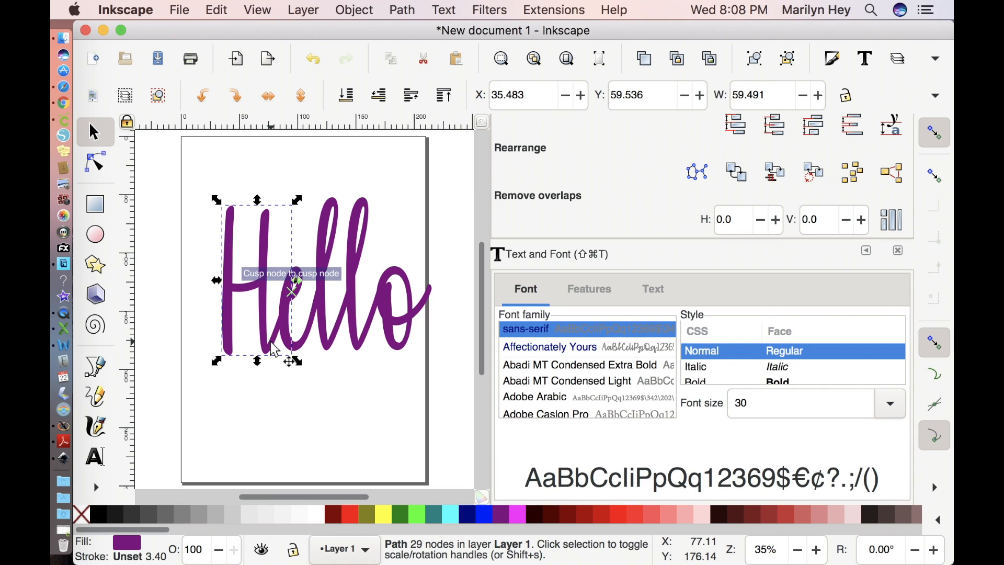
click(293, 399)
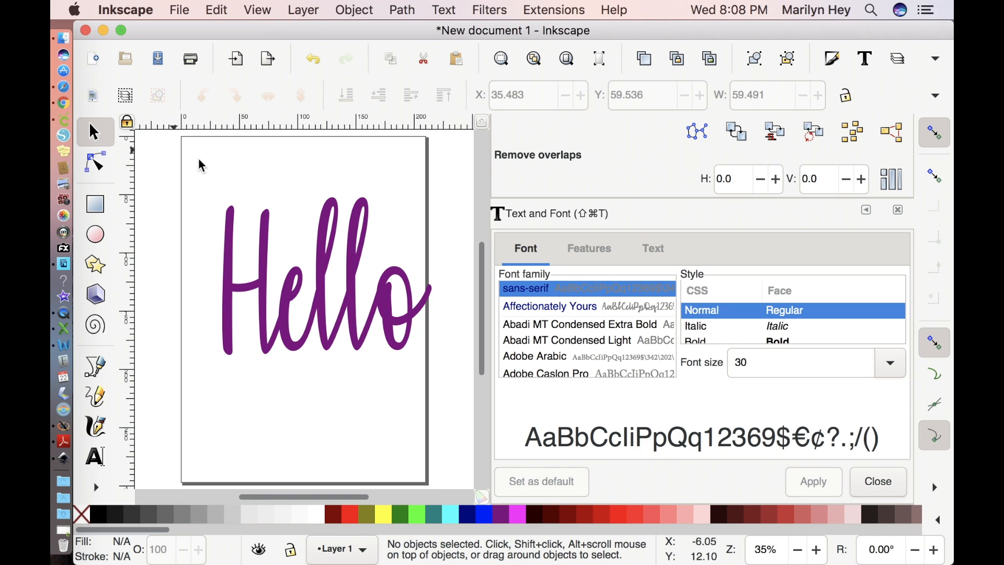
Step: Unite all five purple letters into one path with Union and move the word about 14 mm left and 5 mm up
drag(210, 168, 433, 389)
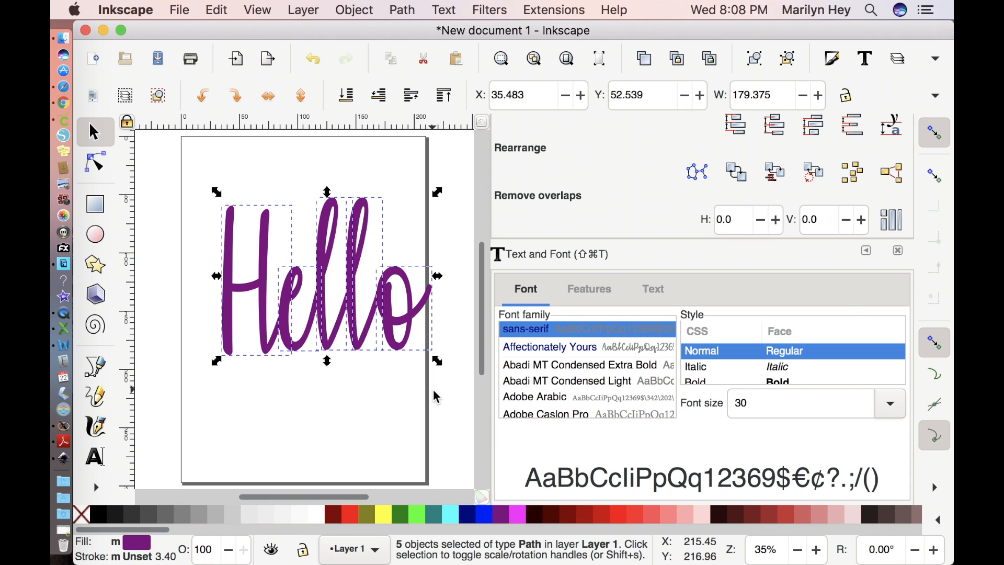
click(401, 13)
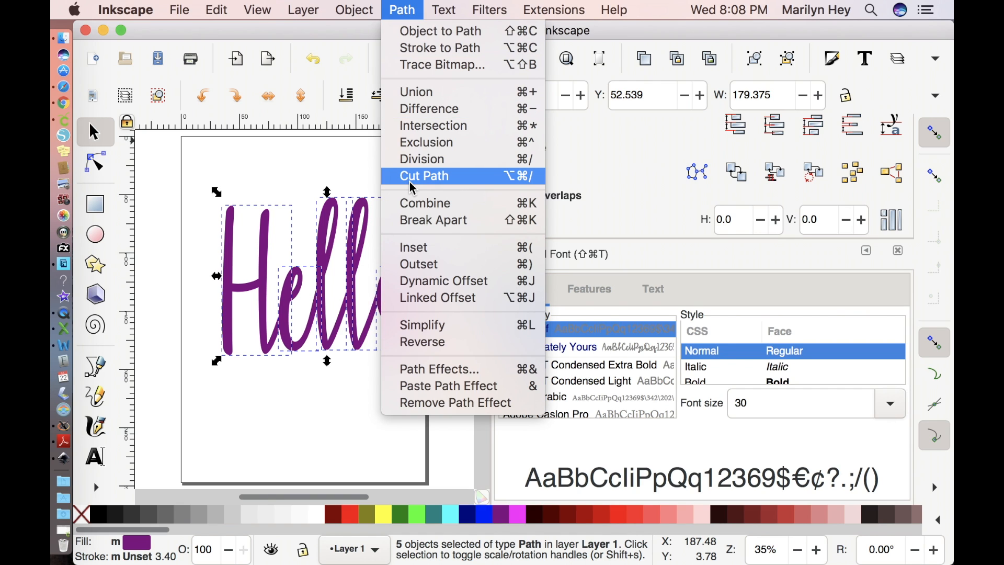
click(415, 93)
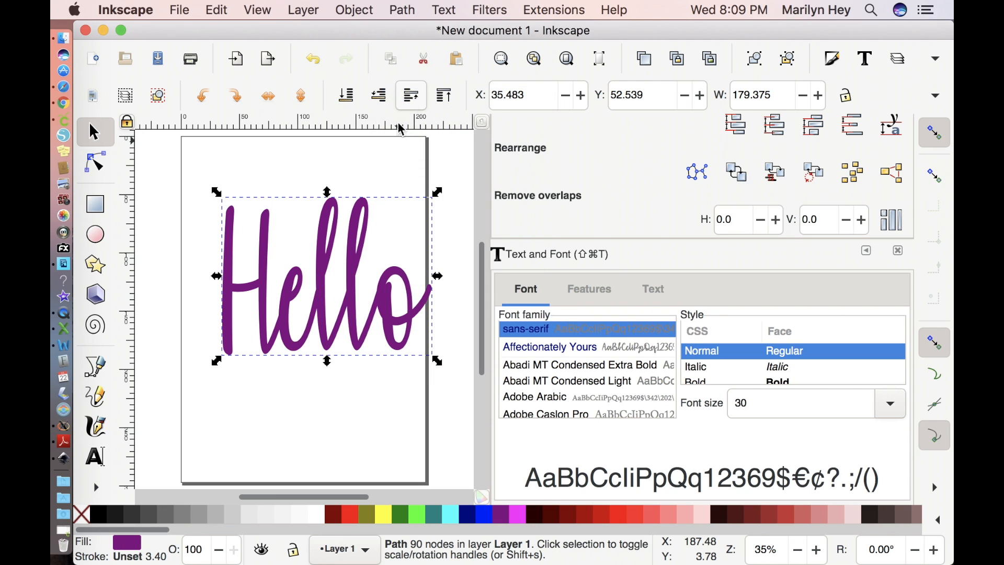
drag(328, 335, 308, 327)
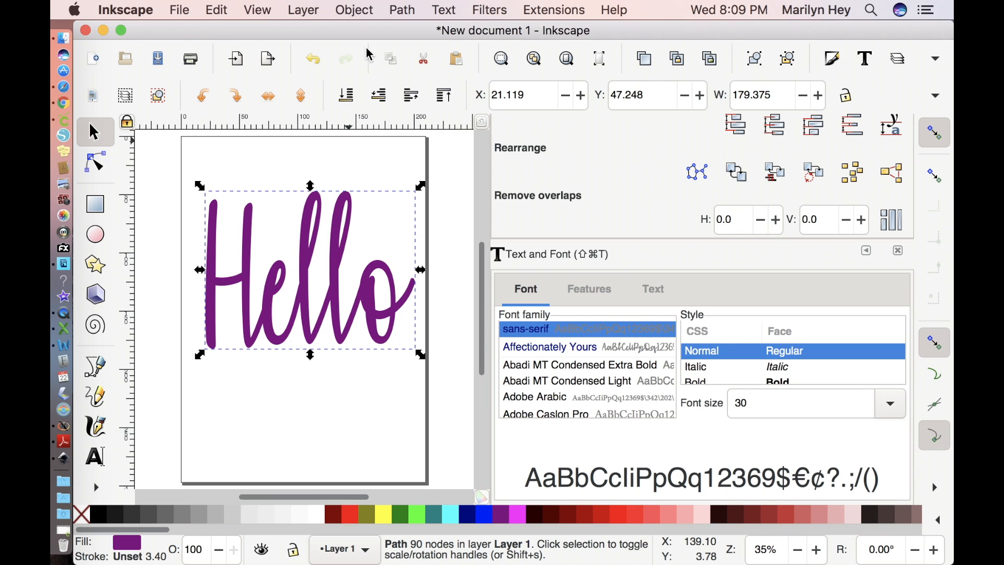
Step: Create a linked offset of the "Hello" path, fill it with teal and expand it to an outset of about 15.3 pt
click(402, 12)
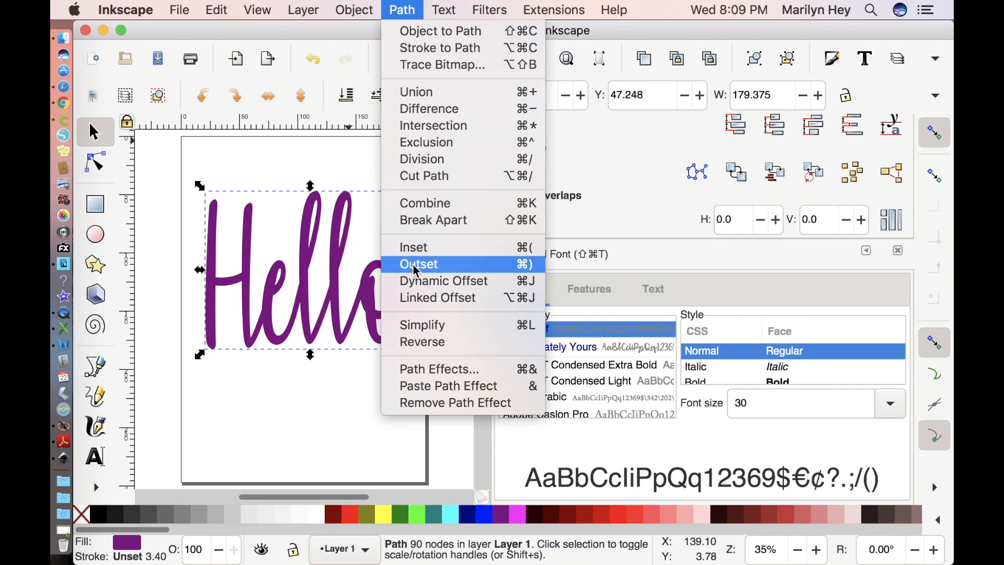
click(423, 299)
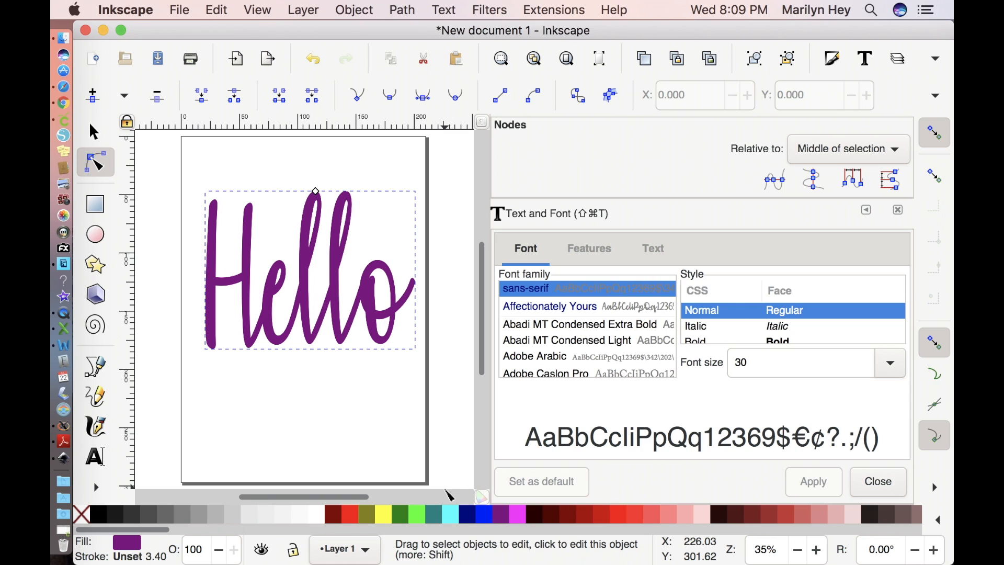
click(439, 521)
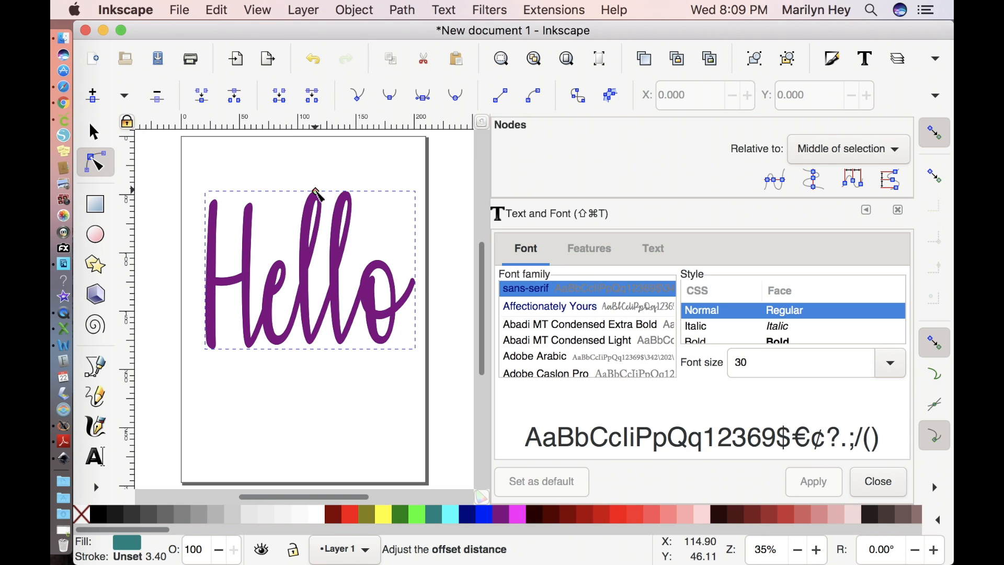
drag(315, 192, 309, 177)
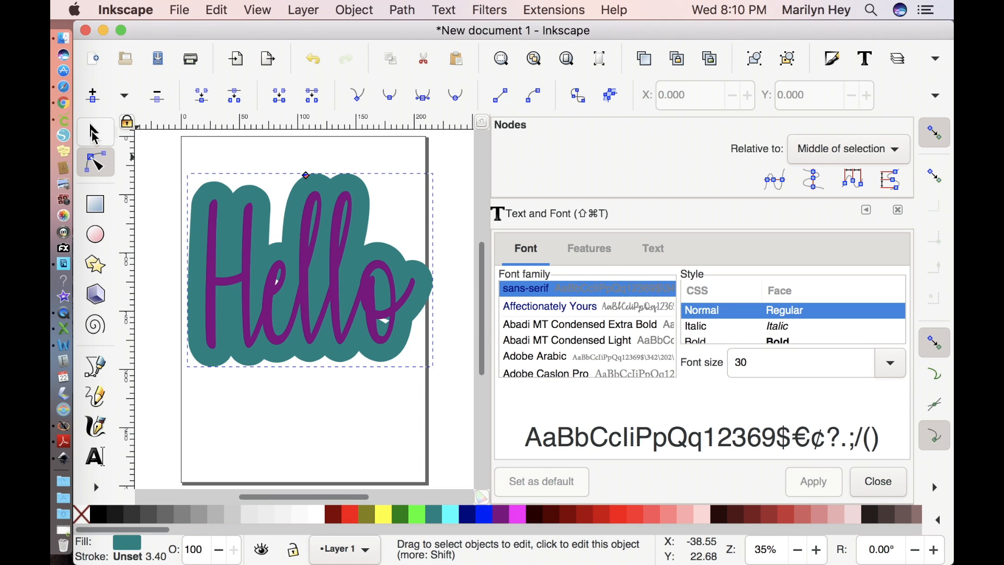
Step: Move the purple "Hello" about 160 mm down, off the teal linked offset, and convert the offset to a path
click(94, 134)
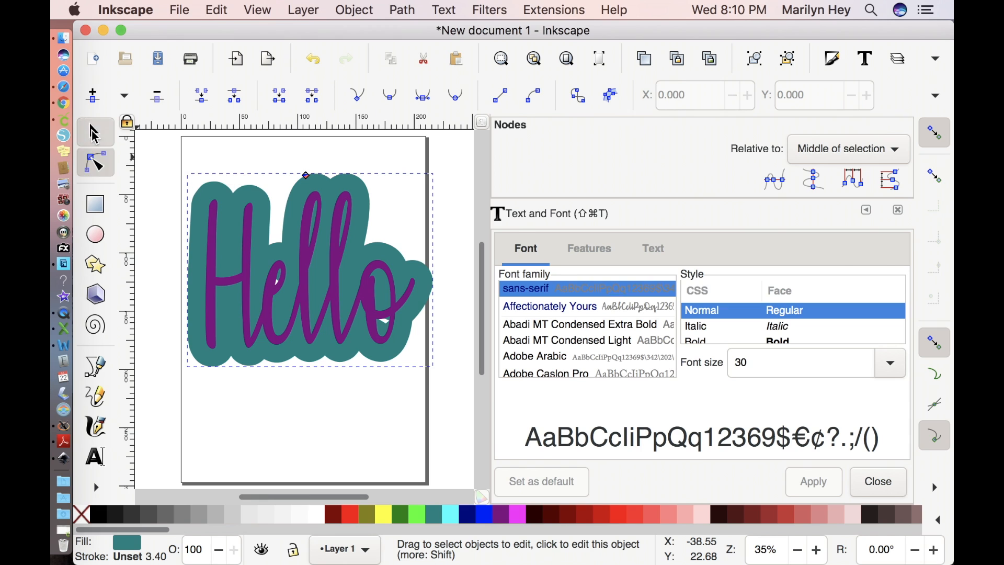
drag(302, 267, 291, 453)
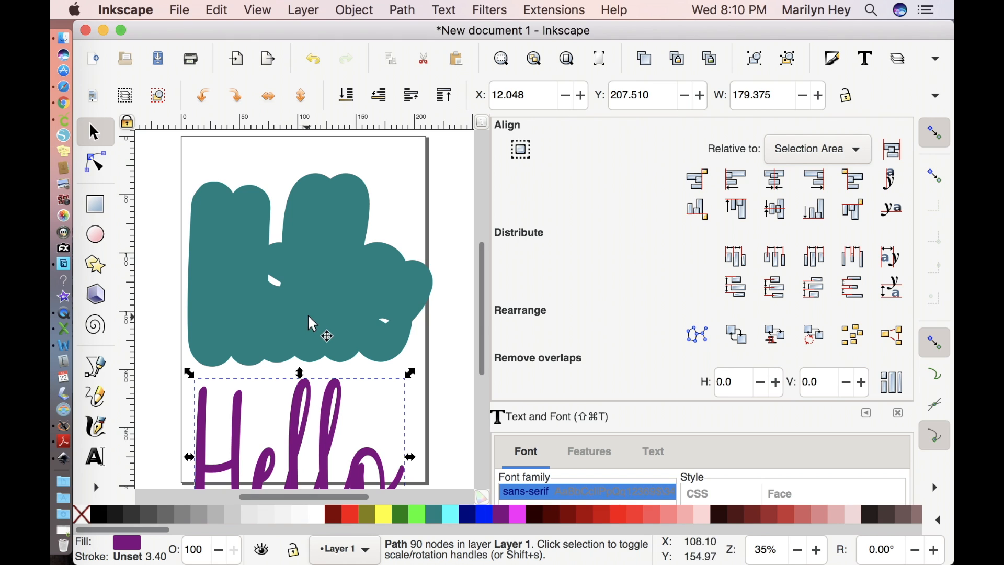
click(322, 279)
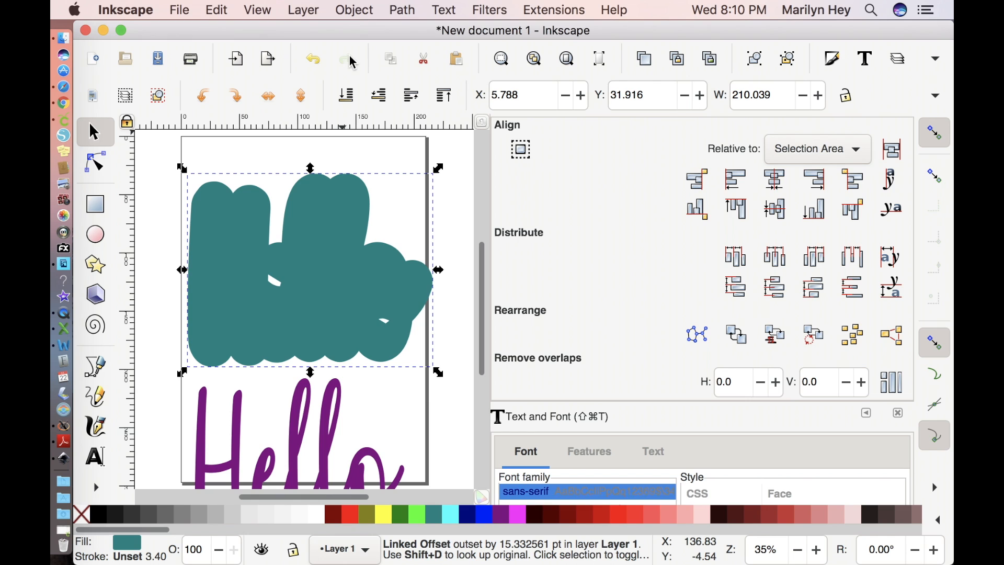
click(401, 10)
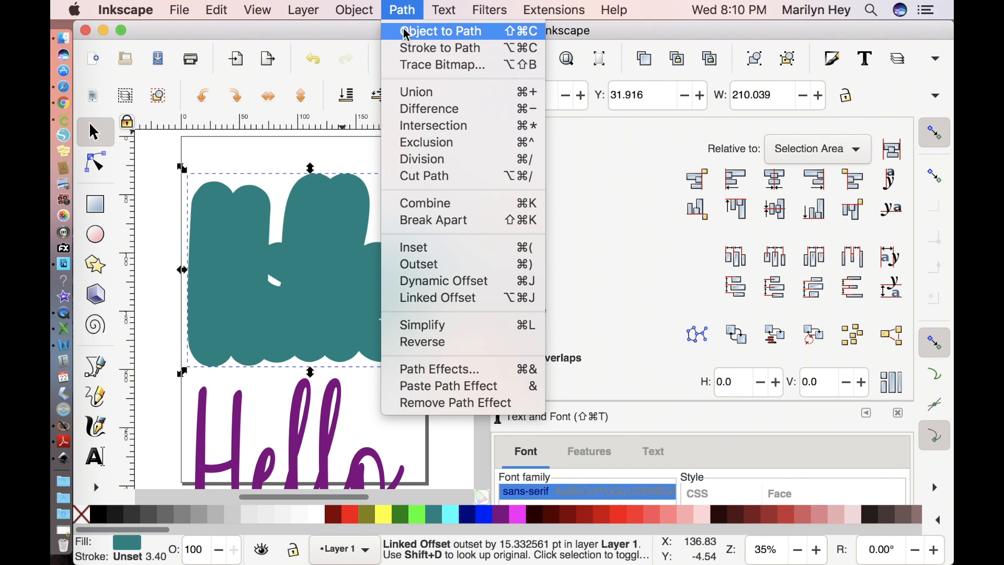
click(406, 34)
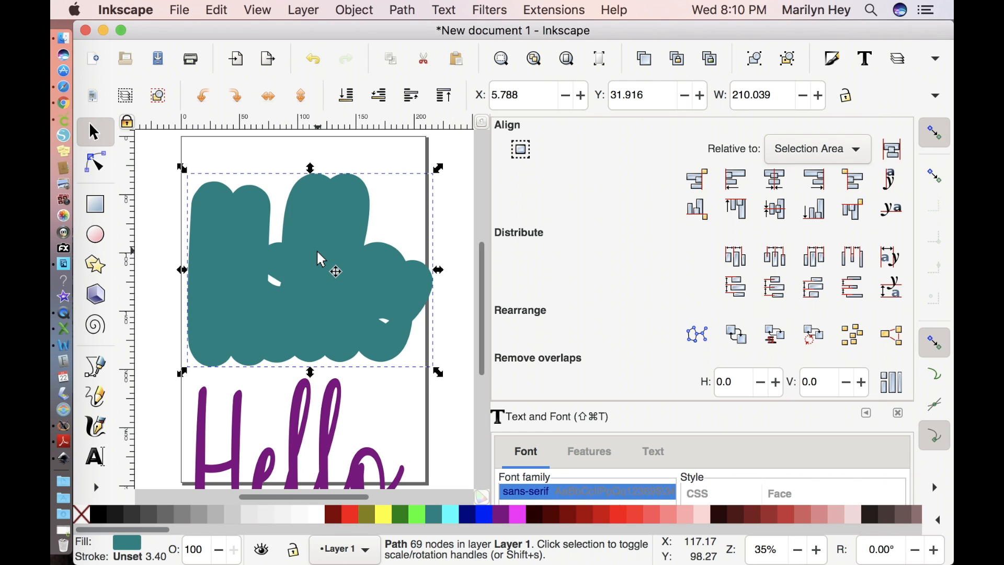
Step: Delete the nodes of the two small holes inside the teal offset shape
click(97, 166)
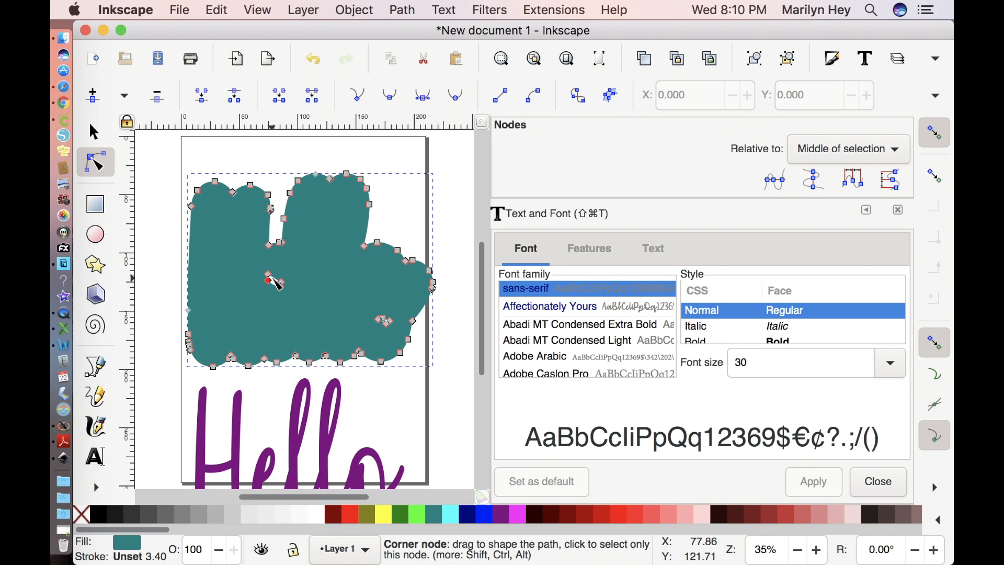
drag(247, 260, 310, 320)
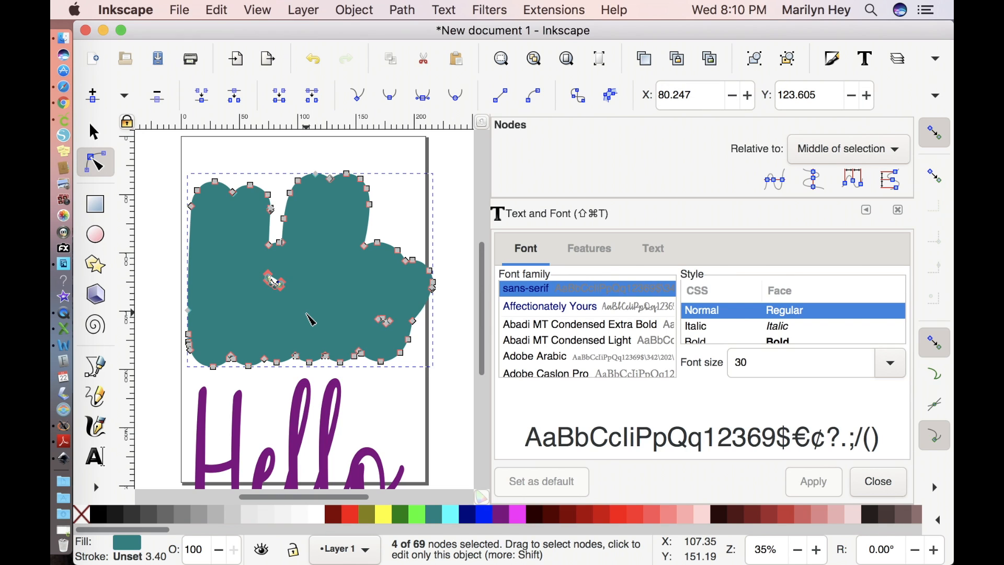
key(Escape)
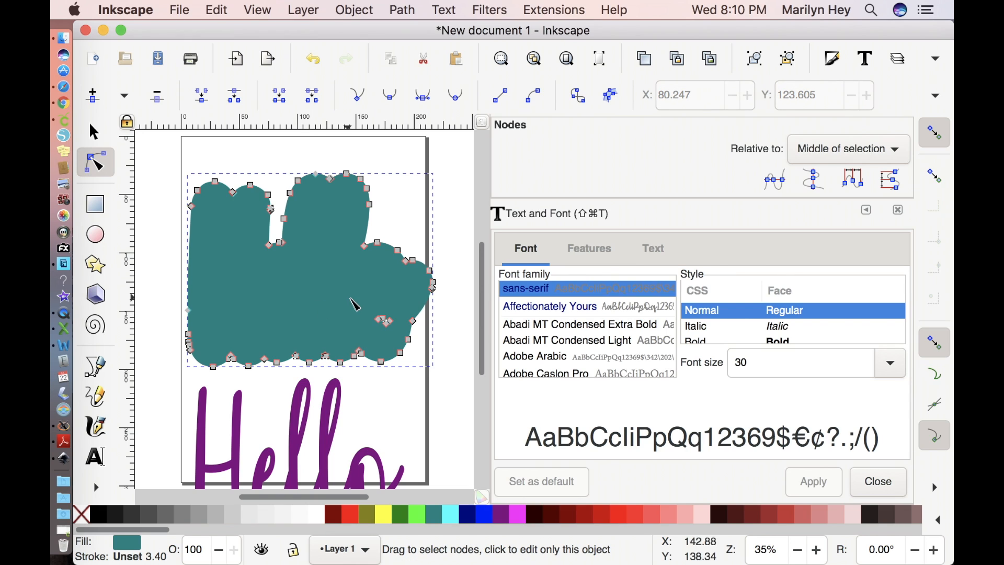
drag(358, 303, 401, 341)
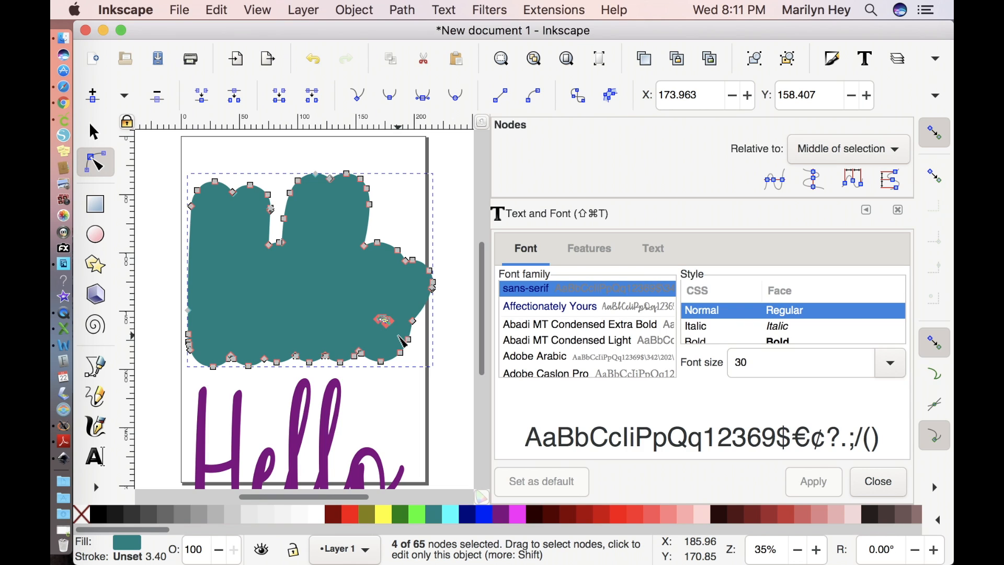
key(Delete)
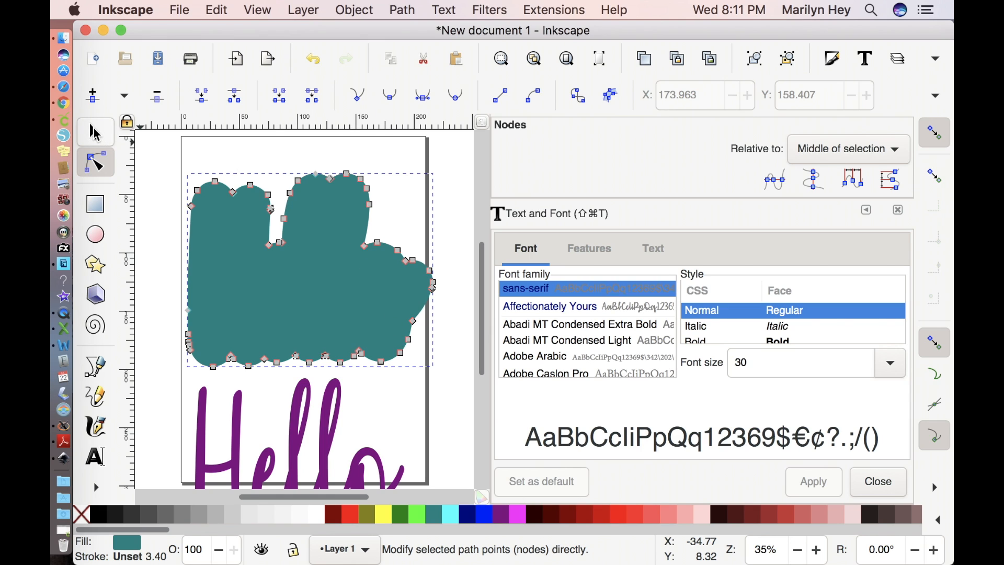
Step: Move the purple "Hello" back onto the teal shape at about X 18.9, Y 52.5 mm and deselect it
click(95, 133)
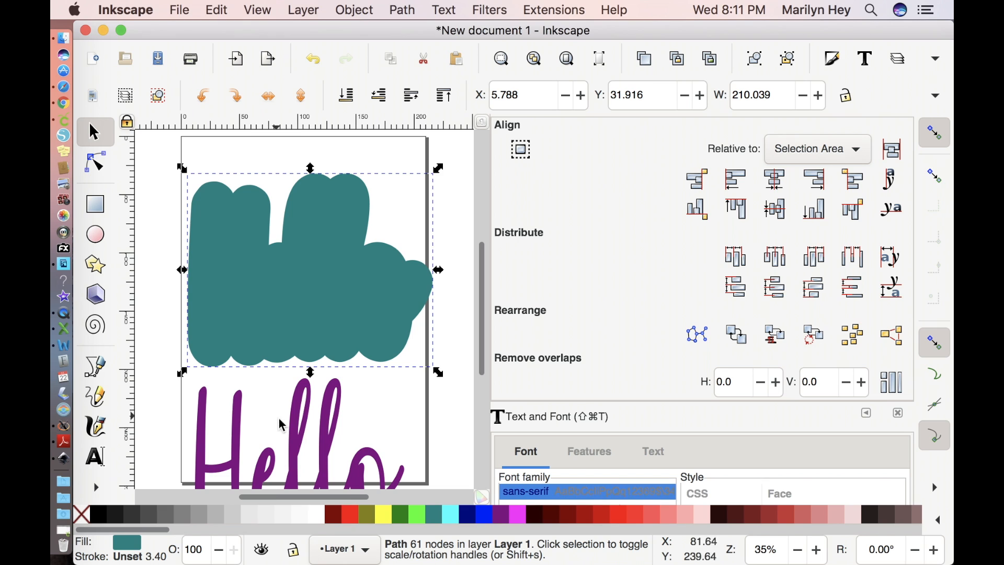
drag(312, 450, 301, 249)
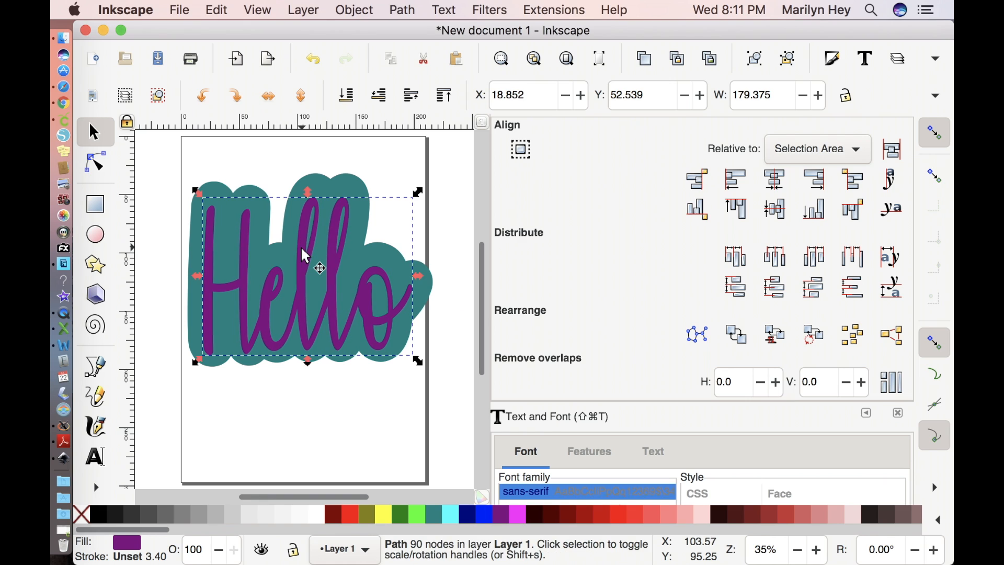
click(341, 419)
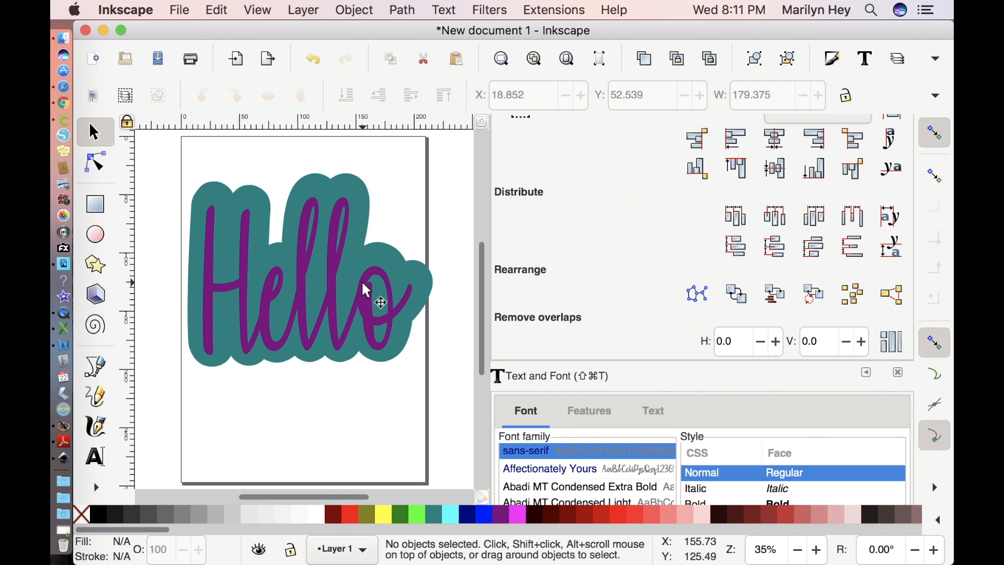
Step: Start saving the drawing under a new name with Plain SVG (*.svg) as the file format
click(180, 11)
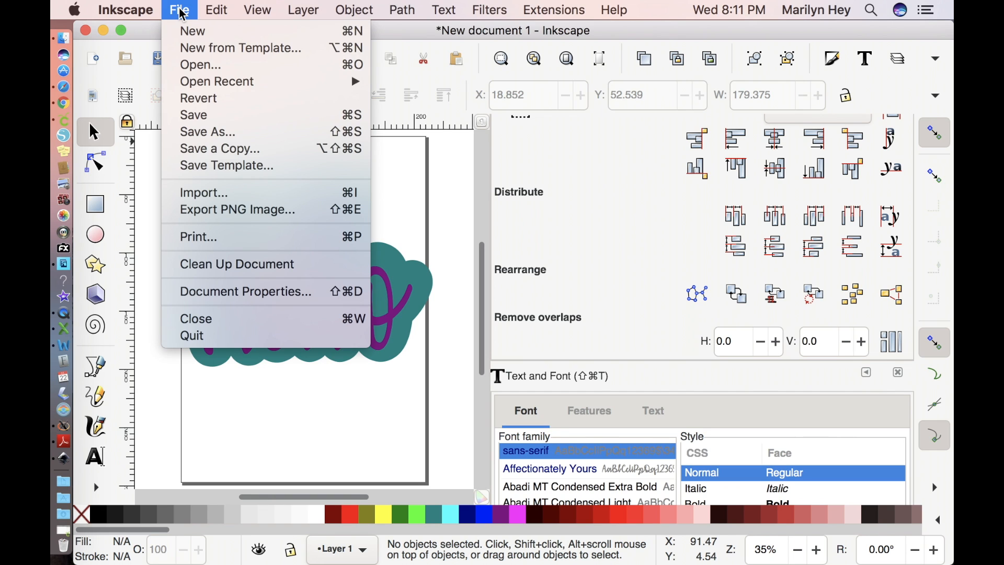
click(192, 132)
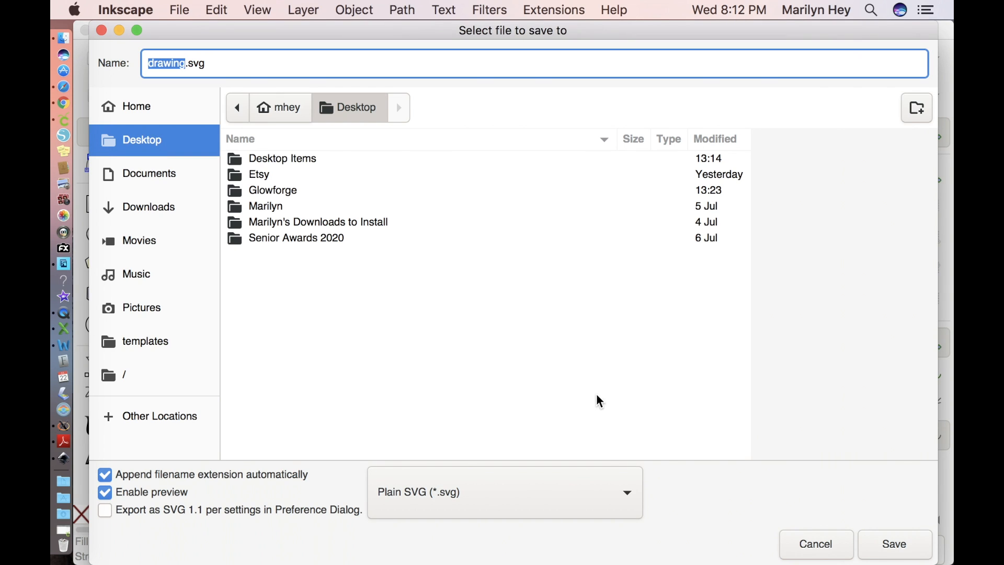
click(629, 491)
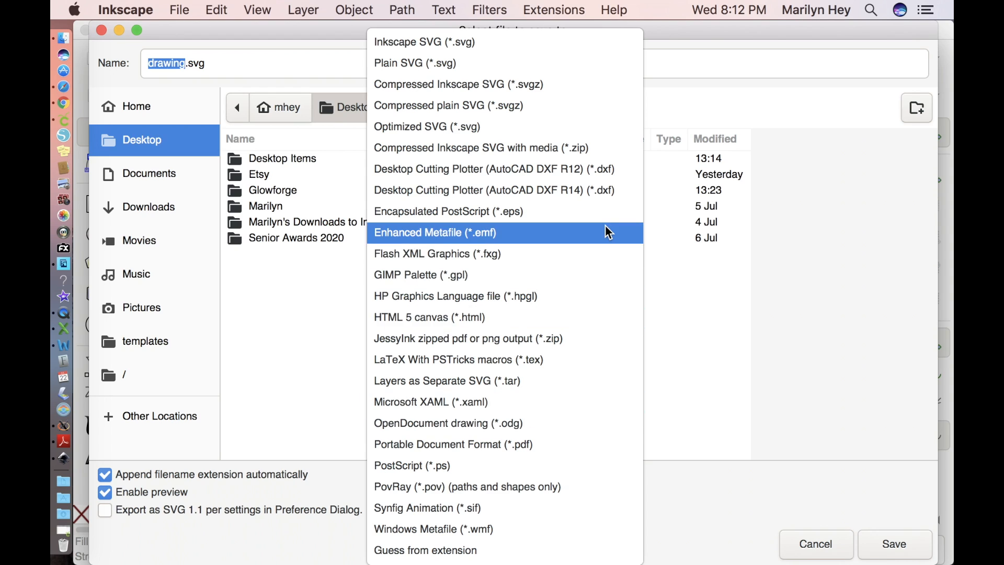
click(585, 69)
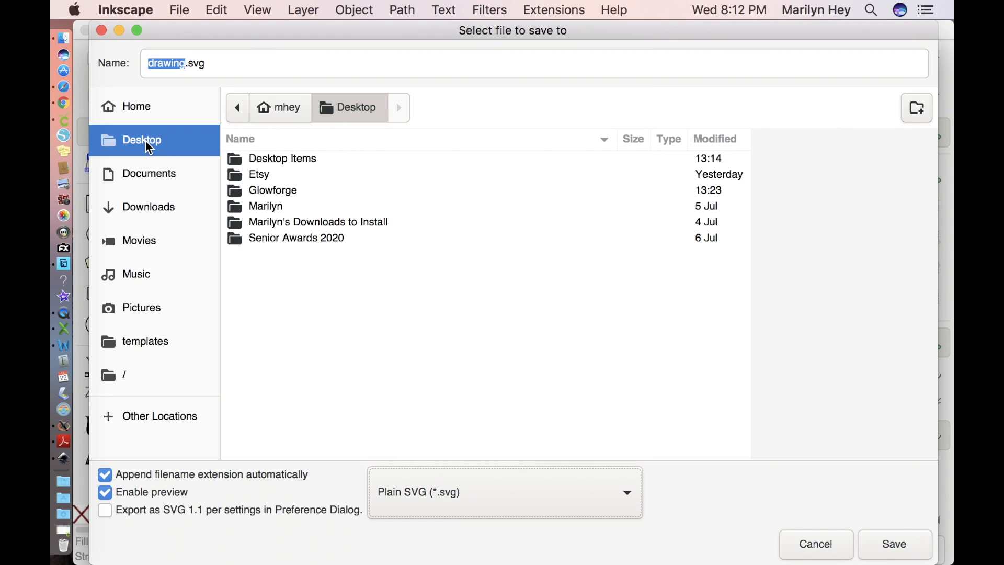
Step: Name the file Offset.svg and save it to the Desktop
click(183, 65)
click(184, 66)
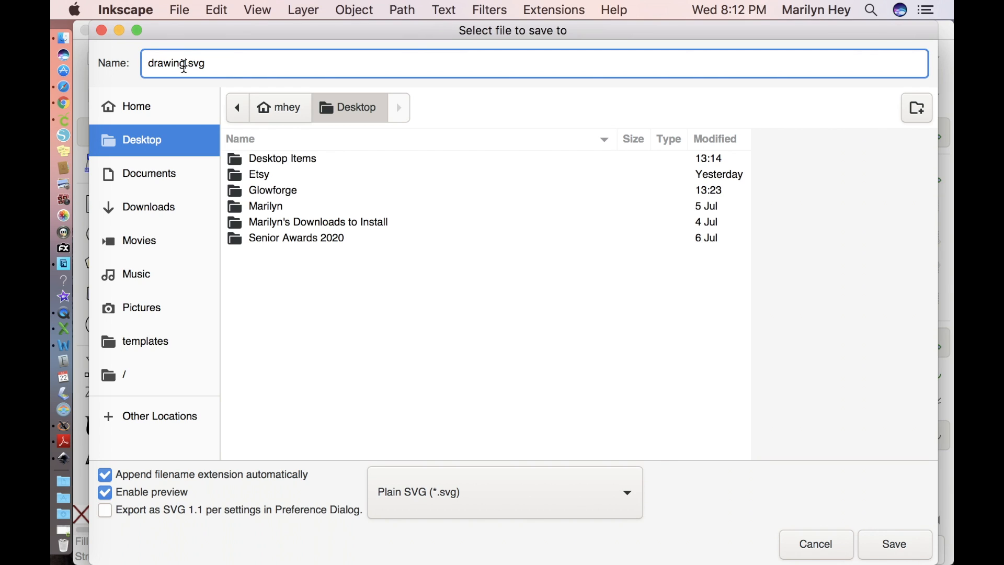
key(BackSpace)
key(BackSpace)
key(BackSpace)
key(BackSpace)
key(BackSpace)
key(BackSpace)
key(BackSpace)
text(Offset)
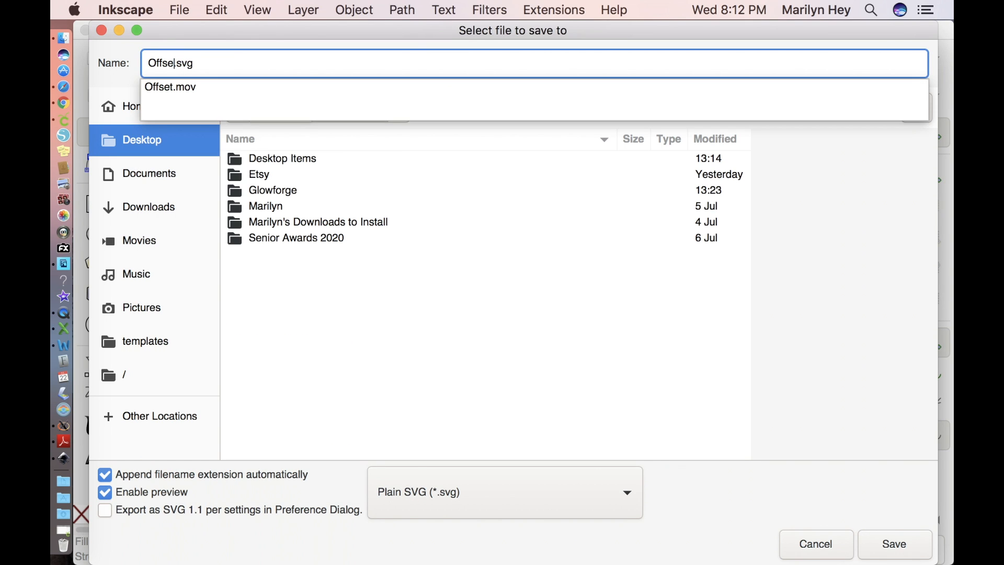
click(884, 547)
click(884, 547)
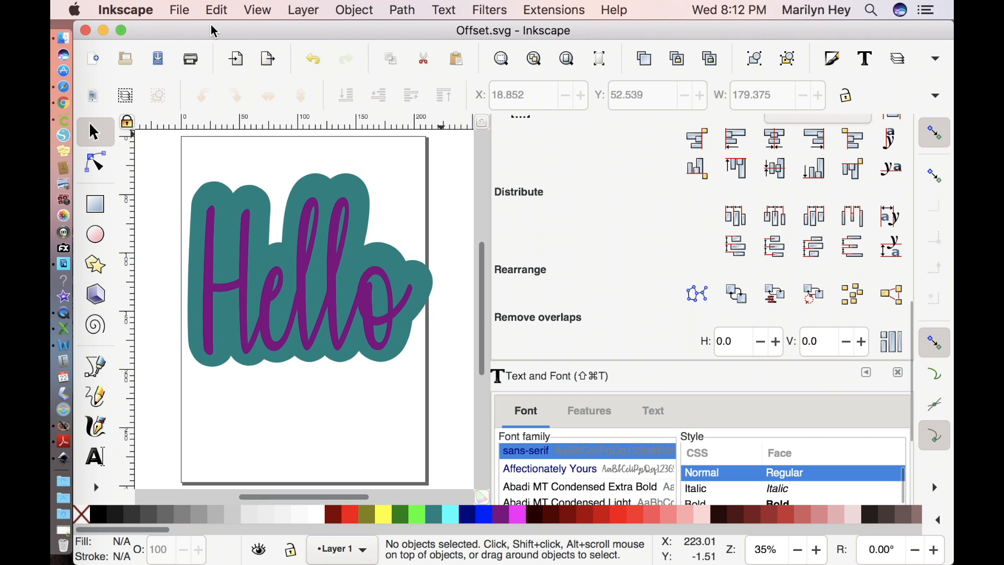
Step: Close the Offset.svg document without saving it as Inkscape SVG and switch to Cricut Design Space
click(86, 30)
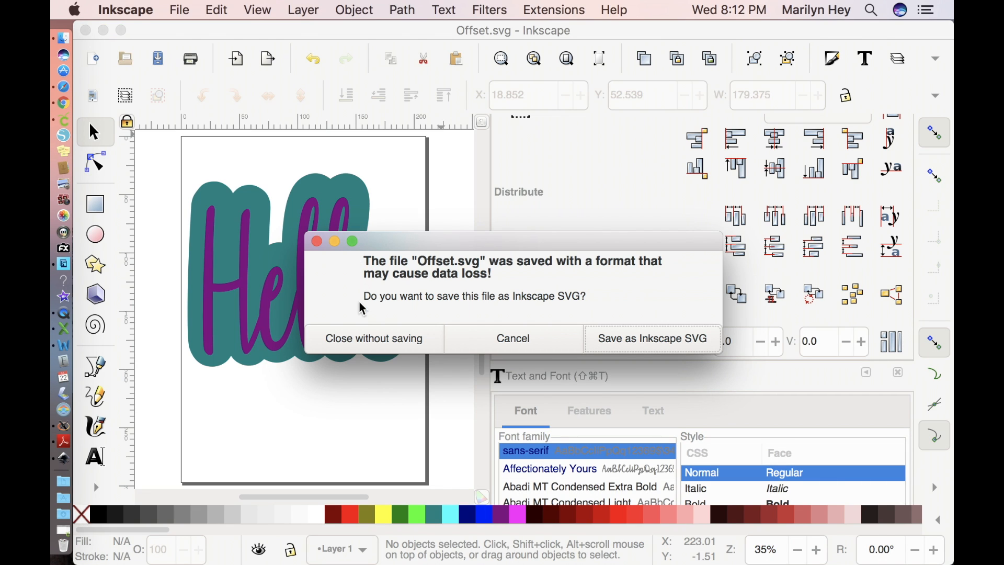
click(369, 345)
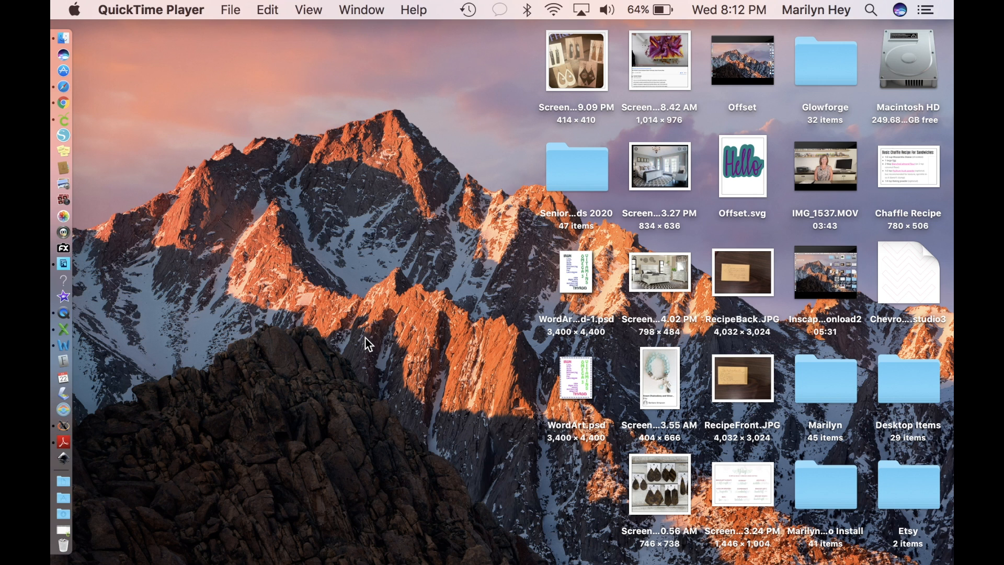
click(64, 529)
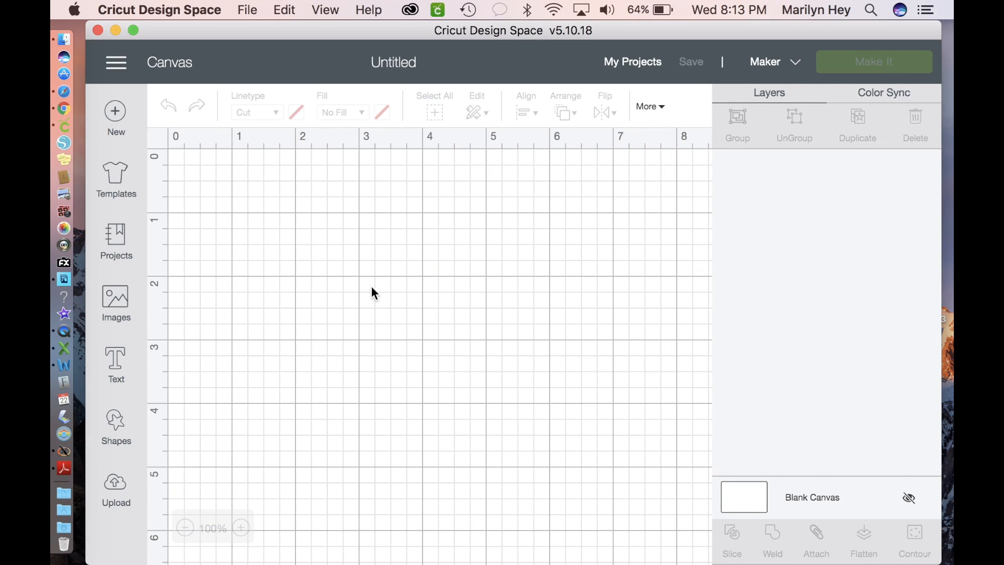
Step: Load Offset.svg from the Desktop as a new image upload
click(120, 490)
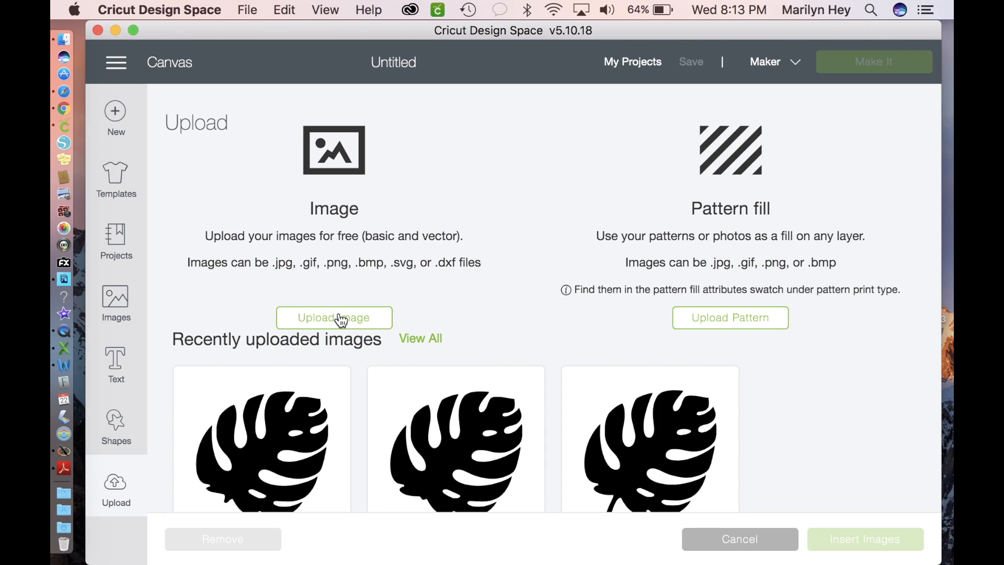
click(340, 319)
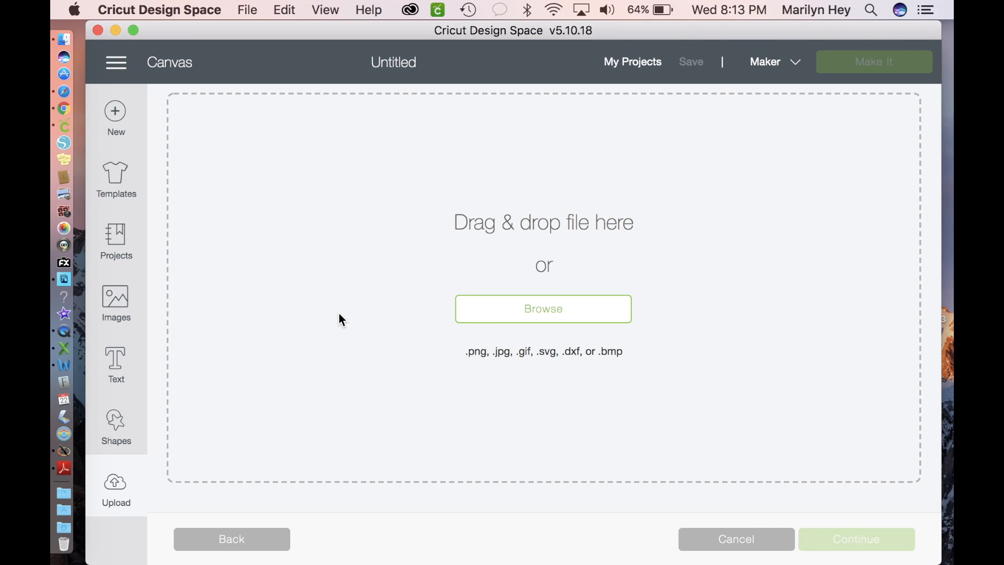
click(536, 314)
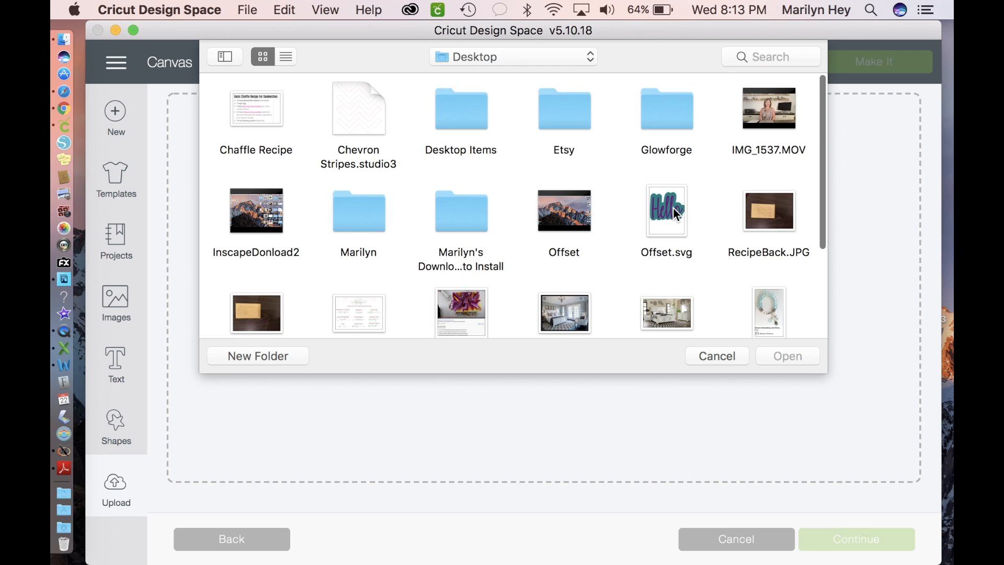
scroll(676, 212, down, 2)
click(672, 207)
click(787, 359)
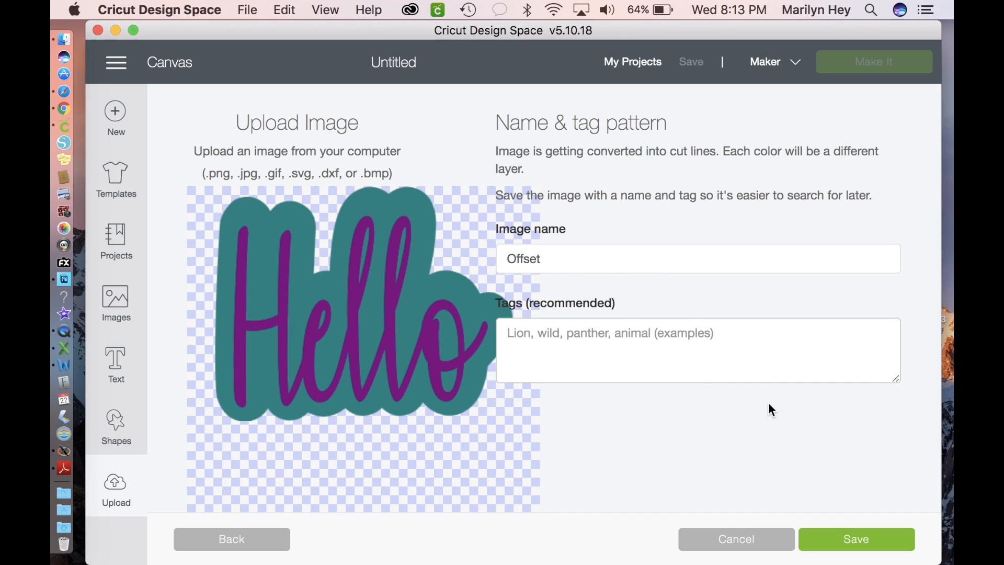
Step: Save the uploaded vector image under the name Offset and insert it onto the canvas
click(853, 539)
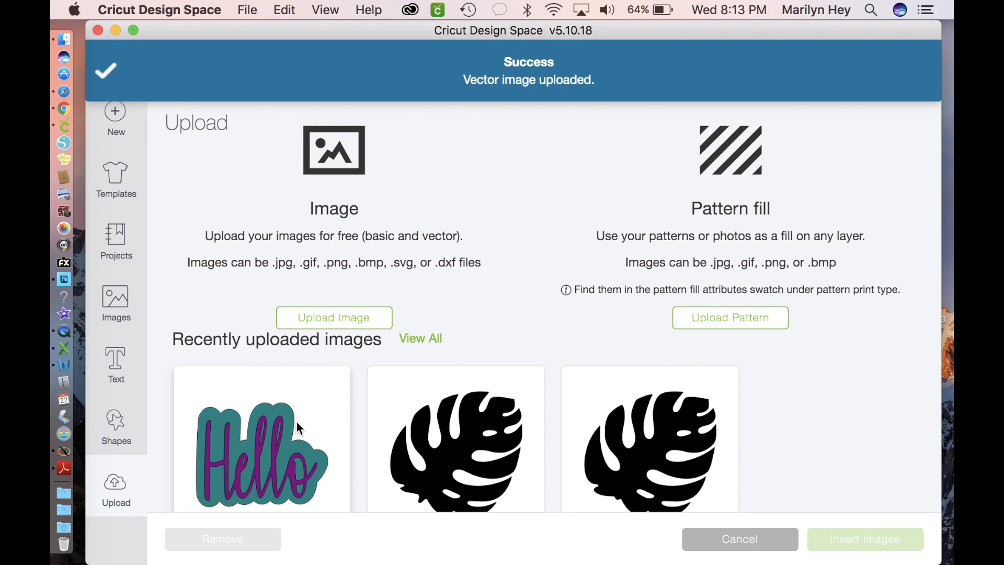
click(268, 434)
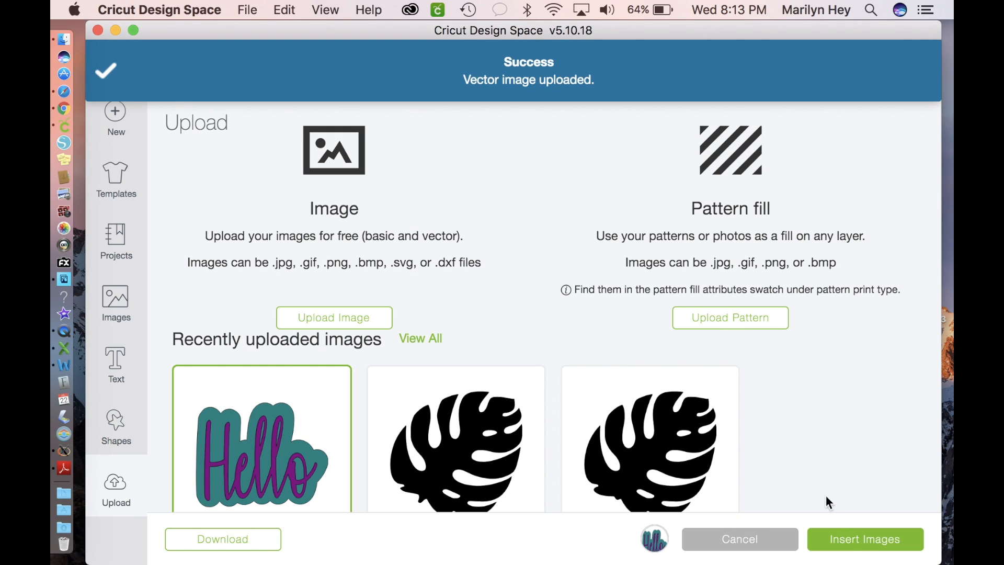
click(857, 542)
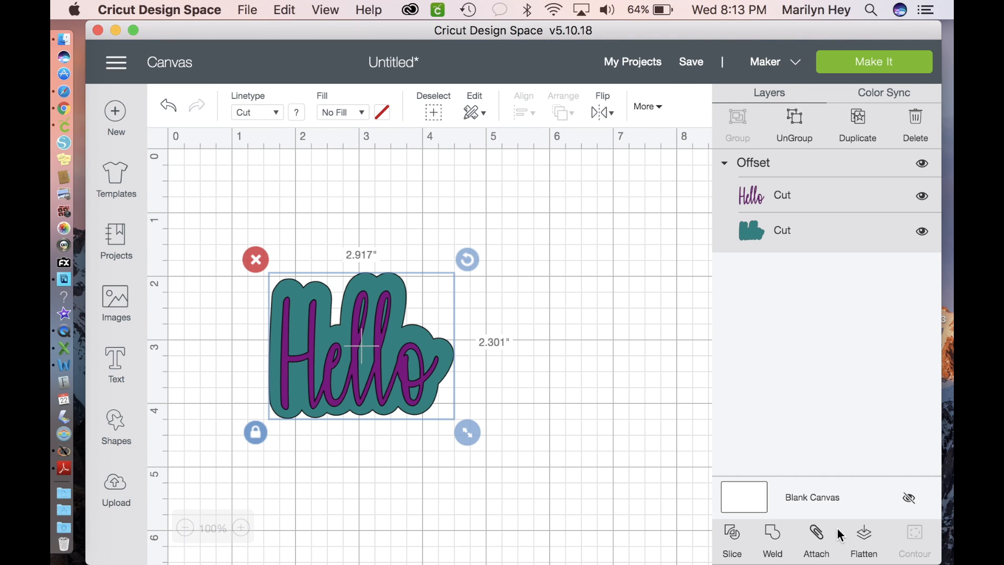
Step: Move the Hello design slightly up and to the right on the canvas and ungroup its two layers
drag(378, 356, 415, 328)
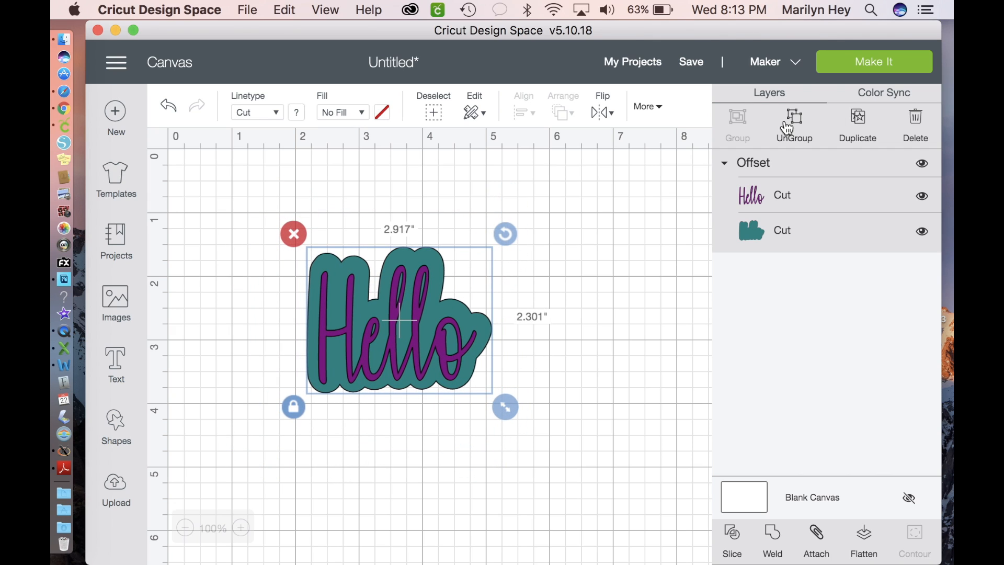
click(787, 129)
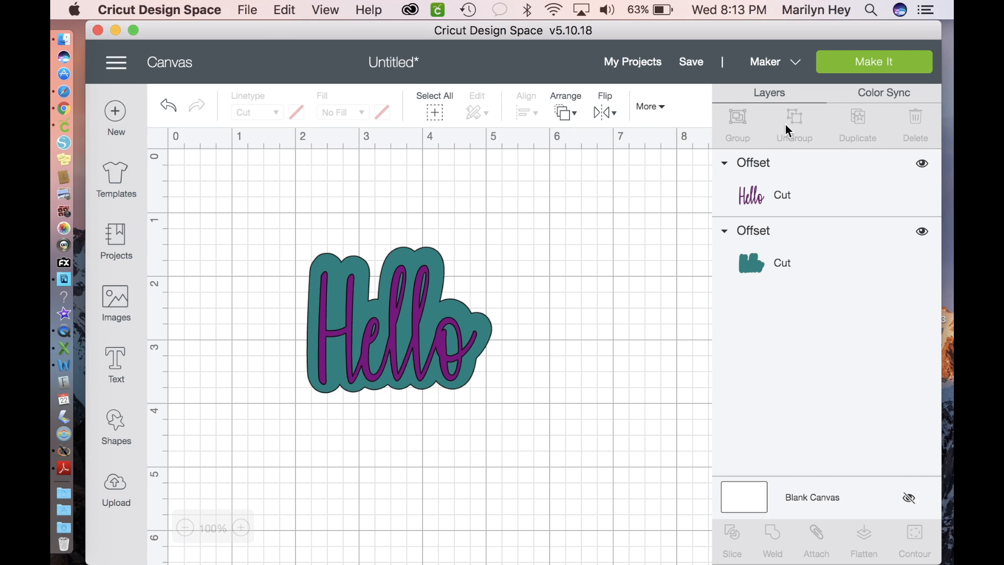
Step: Shift the purple Hello slightly down and right on its teal offset, then align both layers with Center
mouse_move(340, 325)
mouse_down()
mouse_move(317, 433)
mouse_move(416, 370)
mouse_move(324, 313)
mouse_move(328, 349)
mouse_move(350, 364)
mouse_move(351, 336)
mouse_up()
click(344, 469)
drag(264, 216, 511, 440)
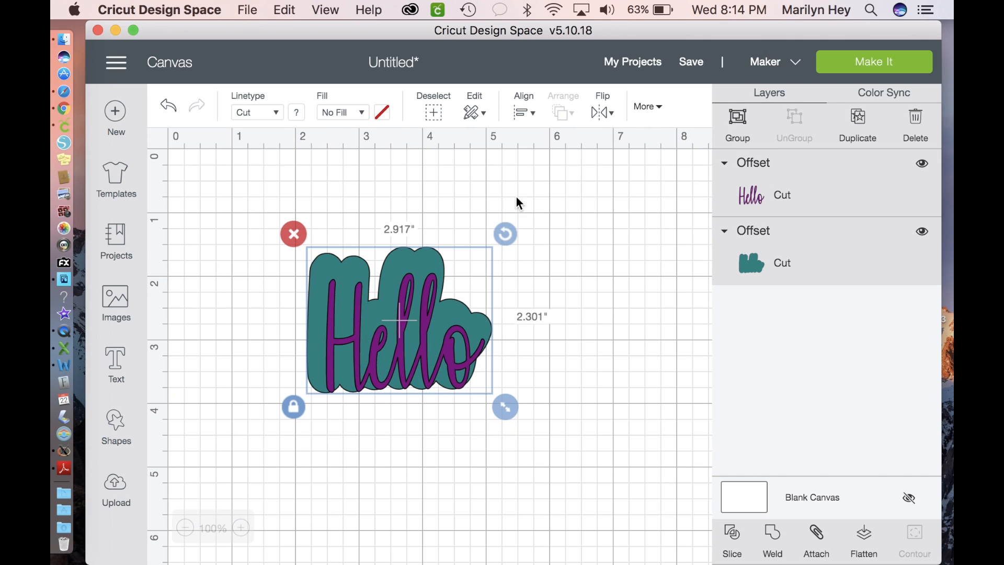
click(524, 112)
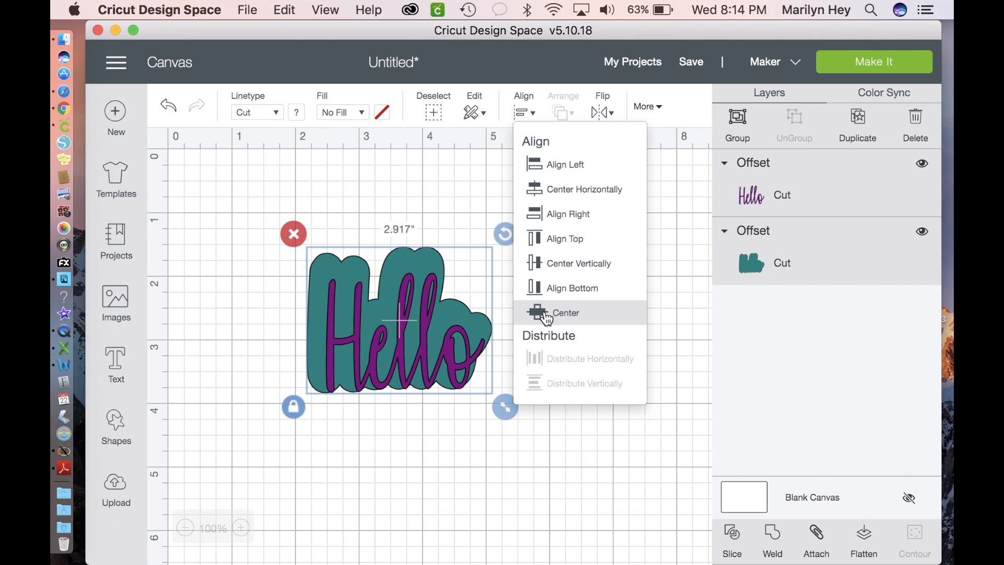
click(547, 317)
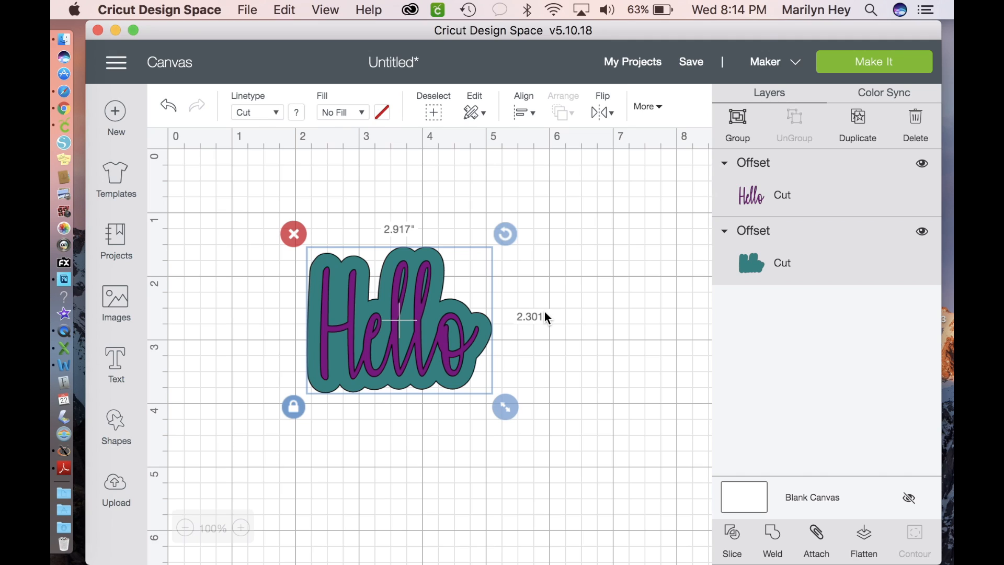